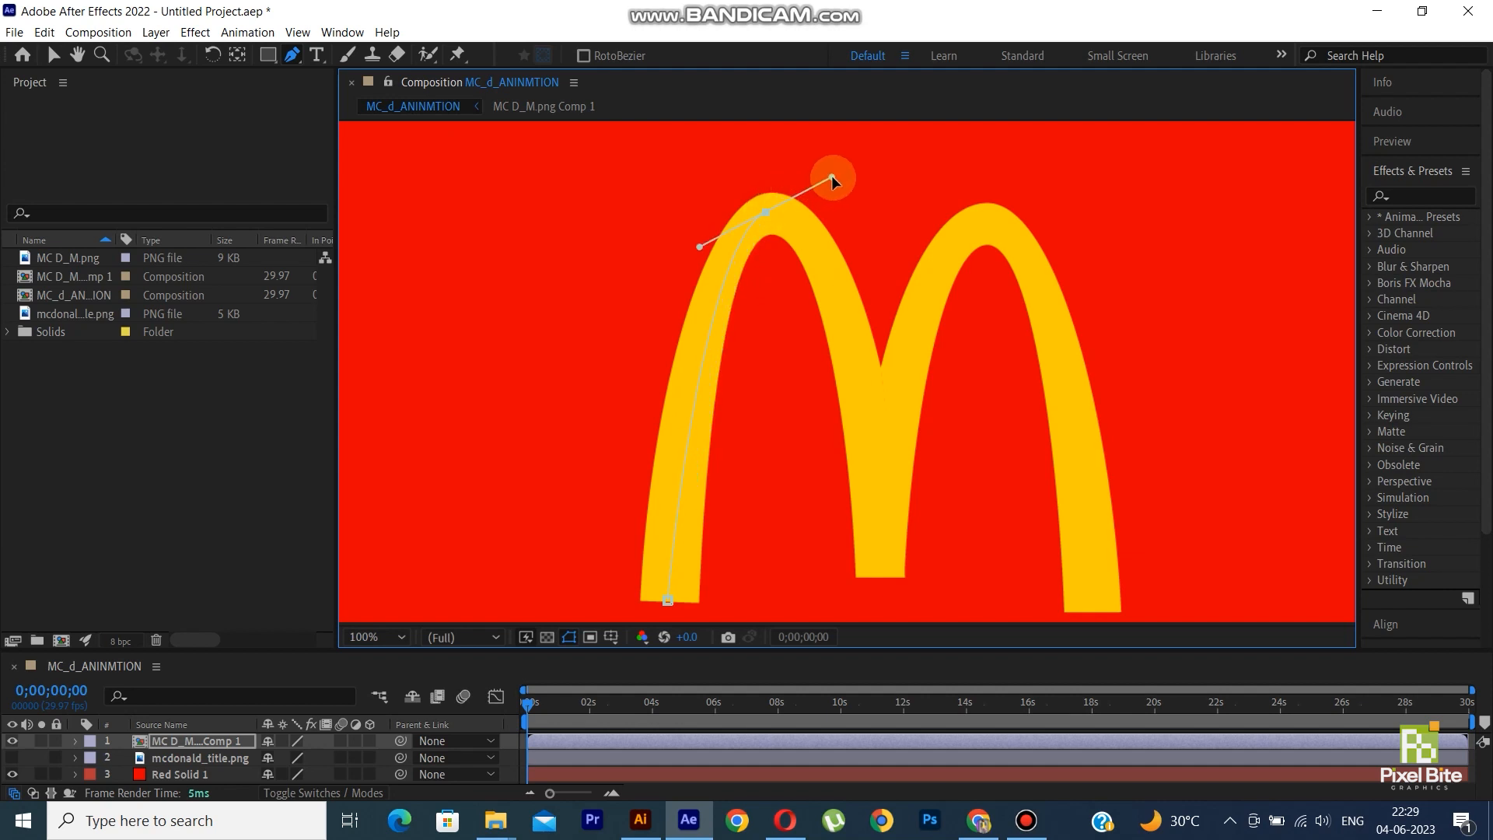
- Finish the open mask path along the M's centreline, through the middle junction and second arch to the end of the last leg
left_click(884, 581)
left_click_drag(879, 580, 877, 585)
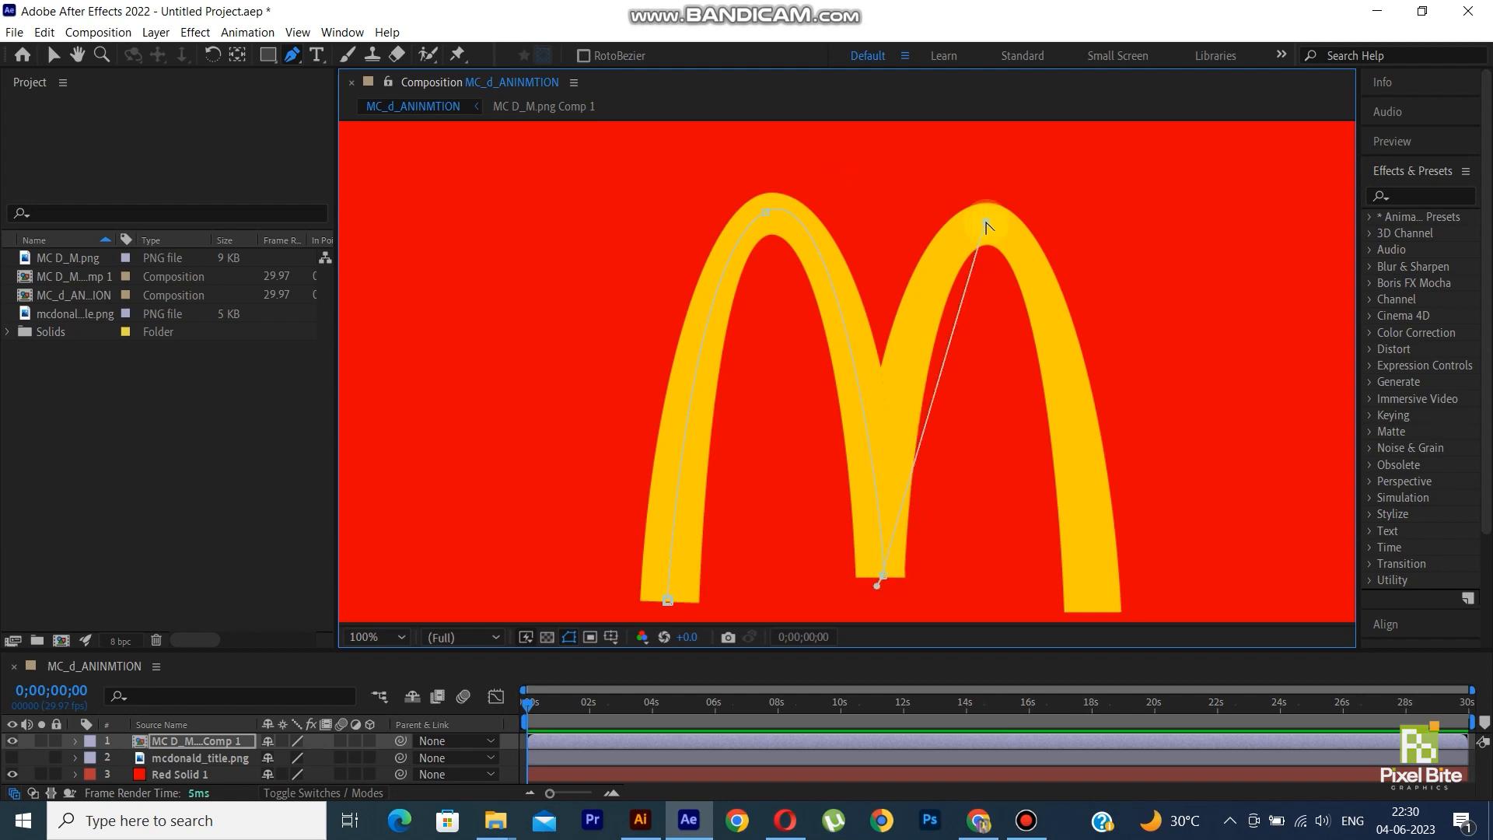
left_click_drag(986, 221, 890, 264)
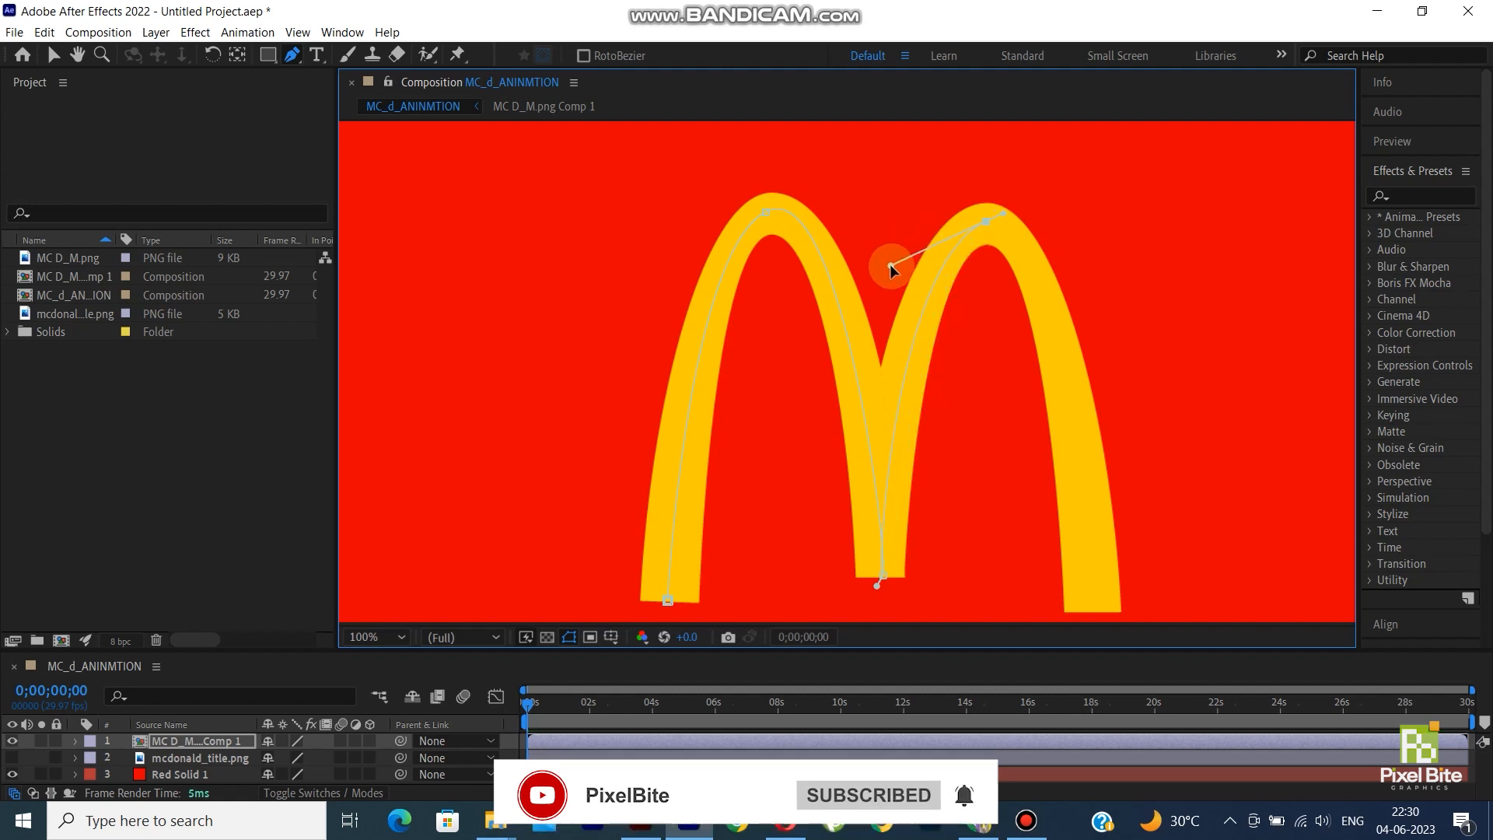
left_click(1098, 612)
scroll(1098, 612, "down", 2)
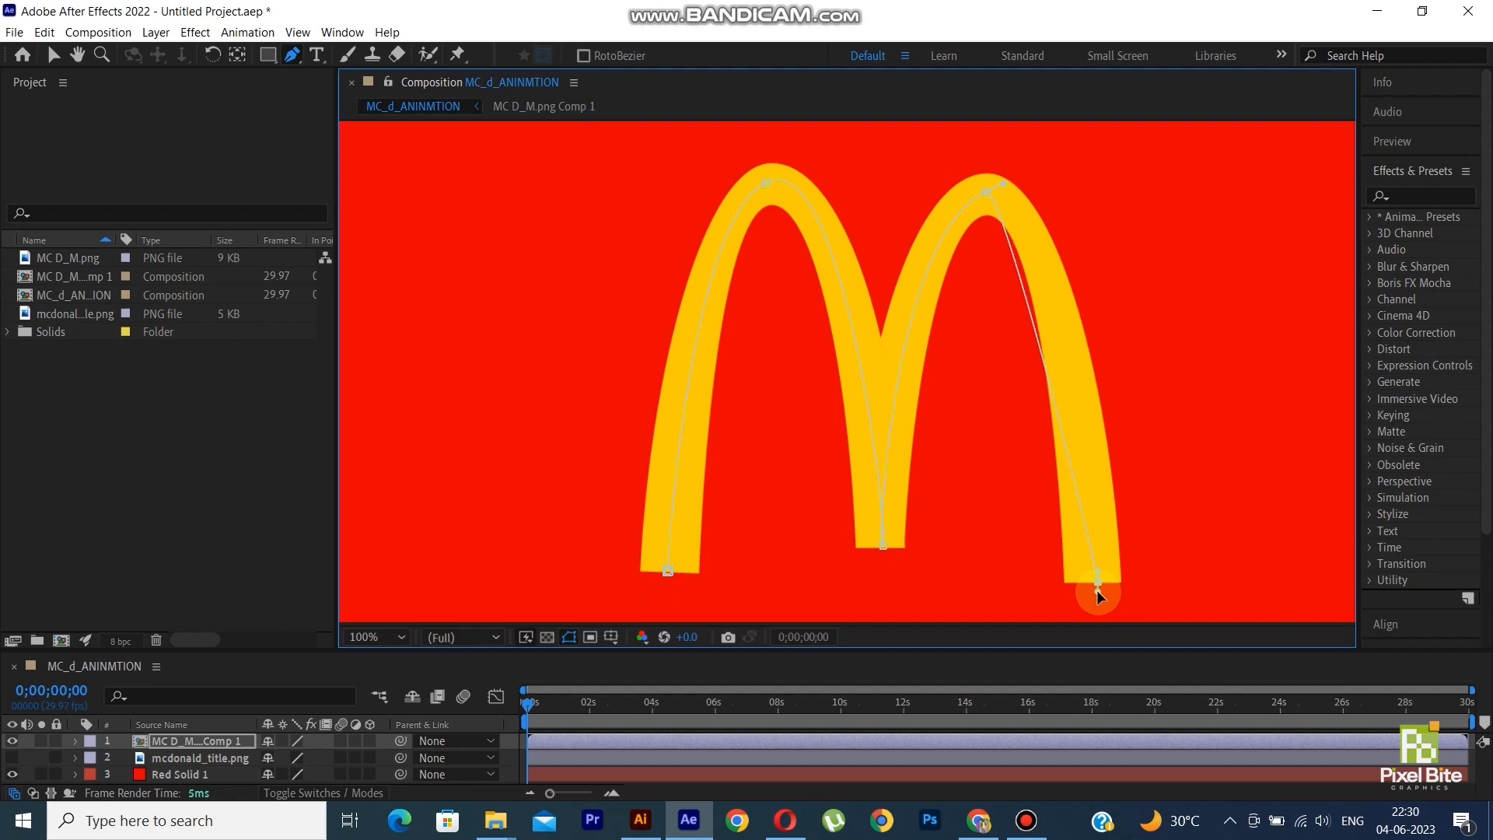
left_click_drag(1002, 183, 1053, 170)
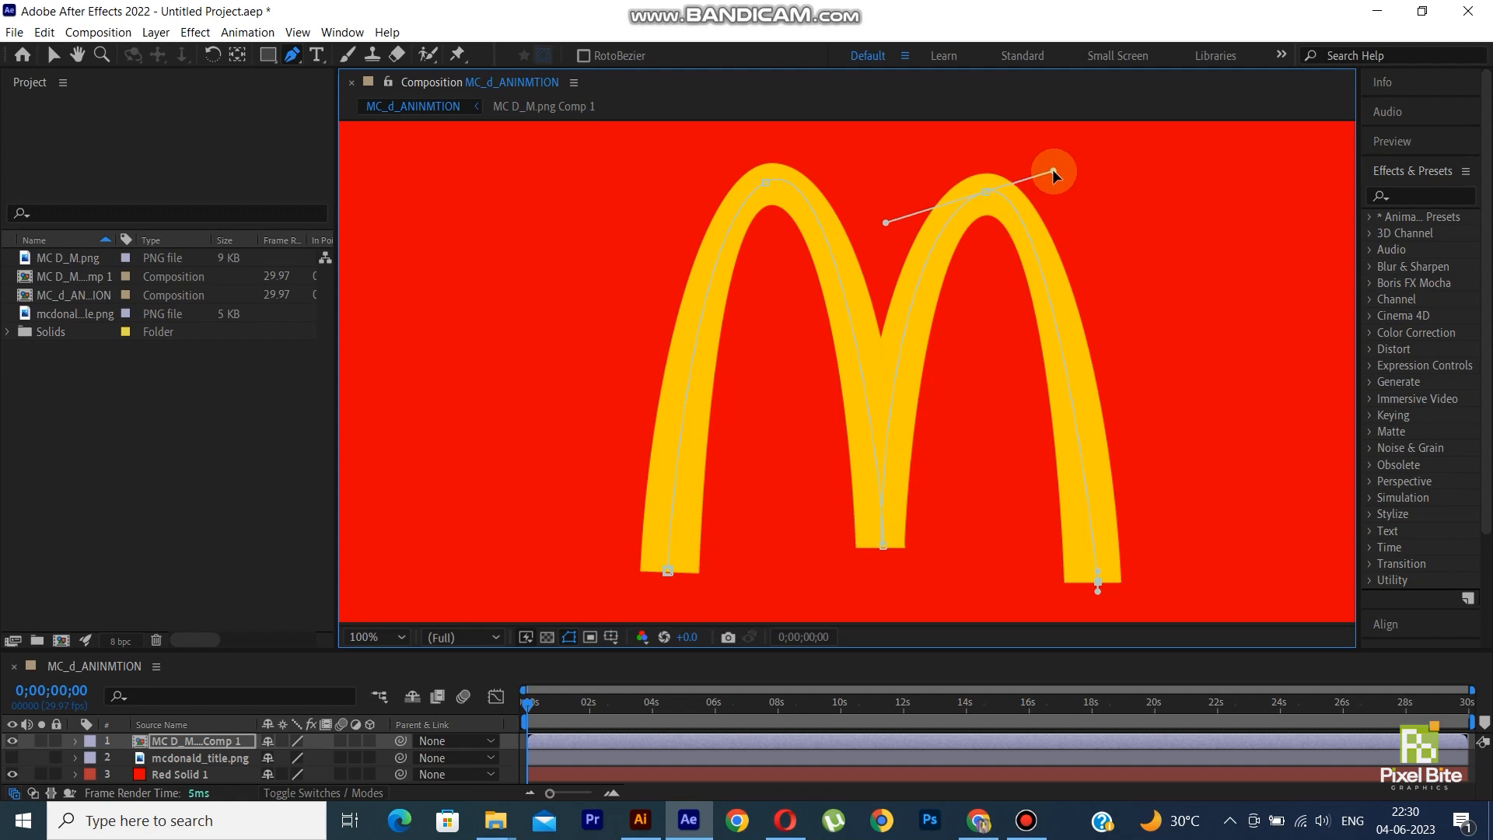
left_click(54, 54)
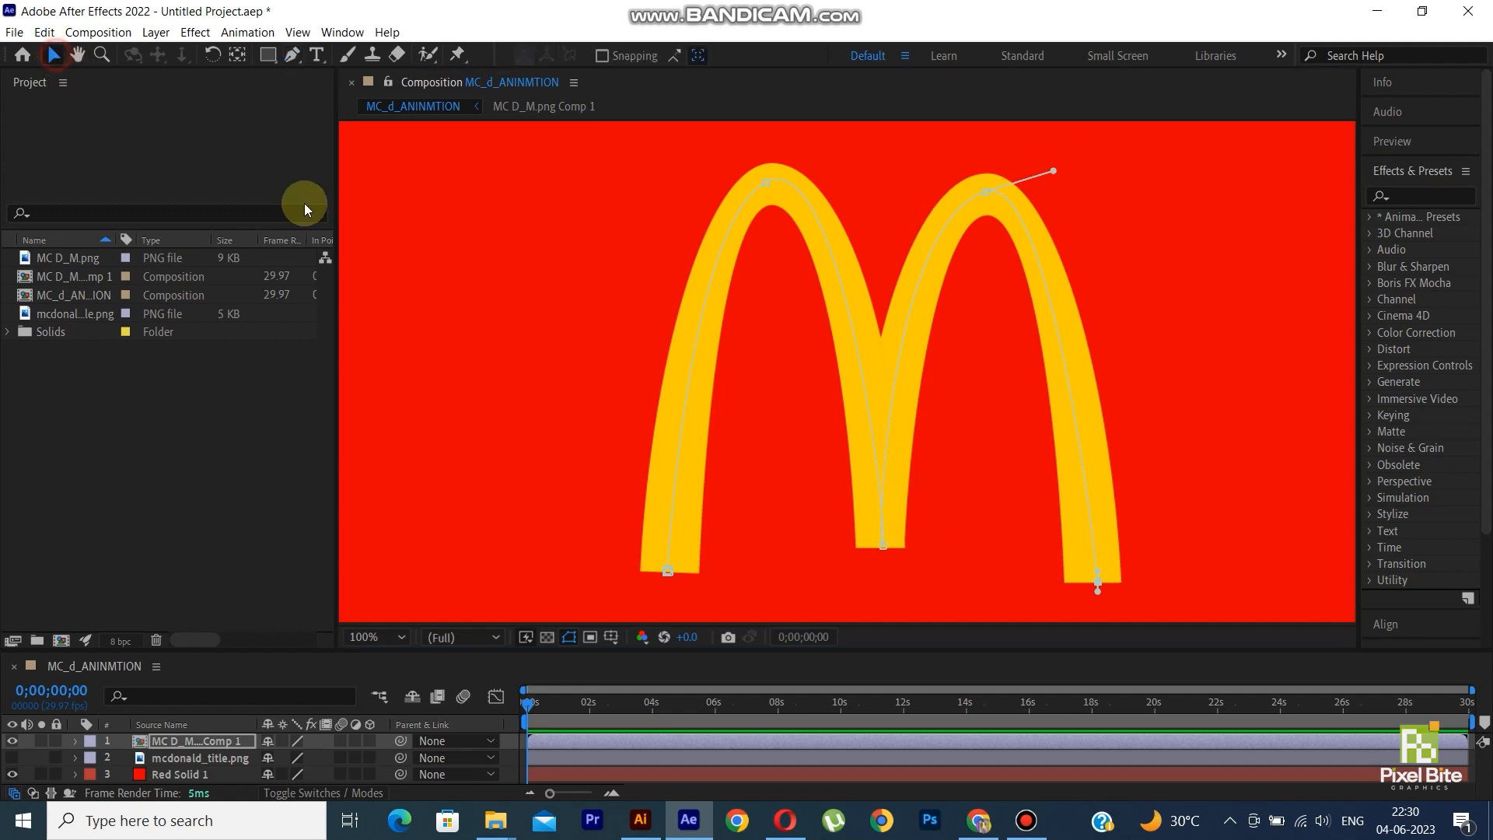
- Apply the Generate Stroke effect to the MC D_M.png Comp 1 layer
left_click(600, 512)
left_click(195, 755)
left_click(192, 741)
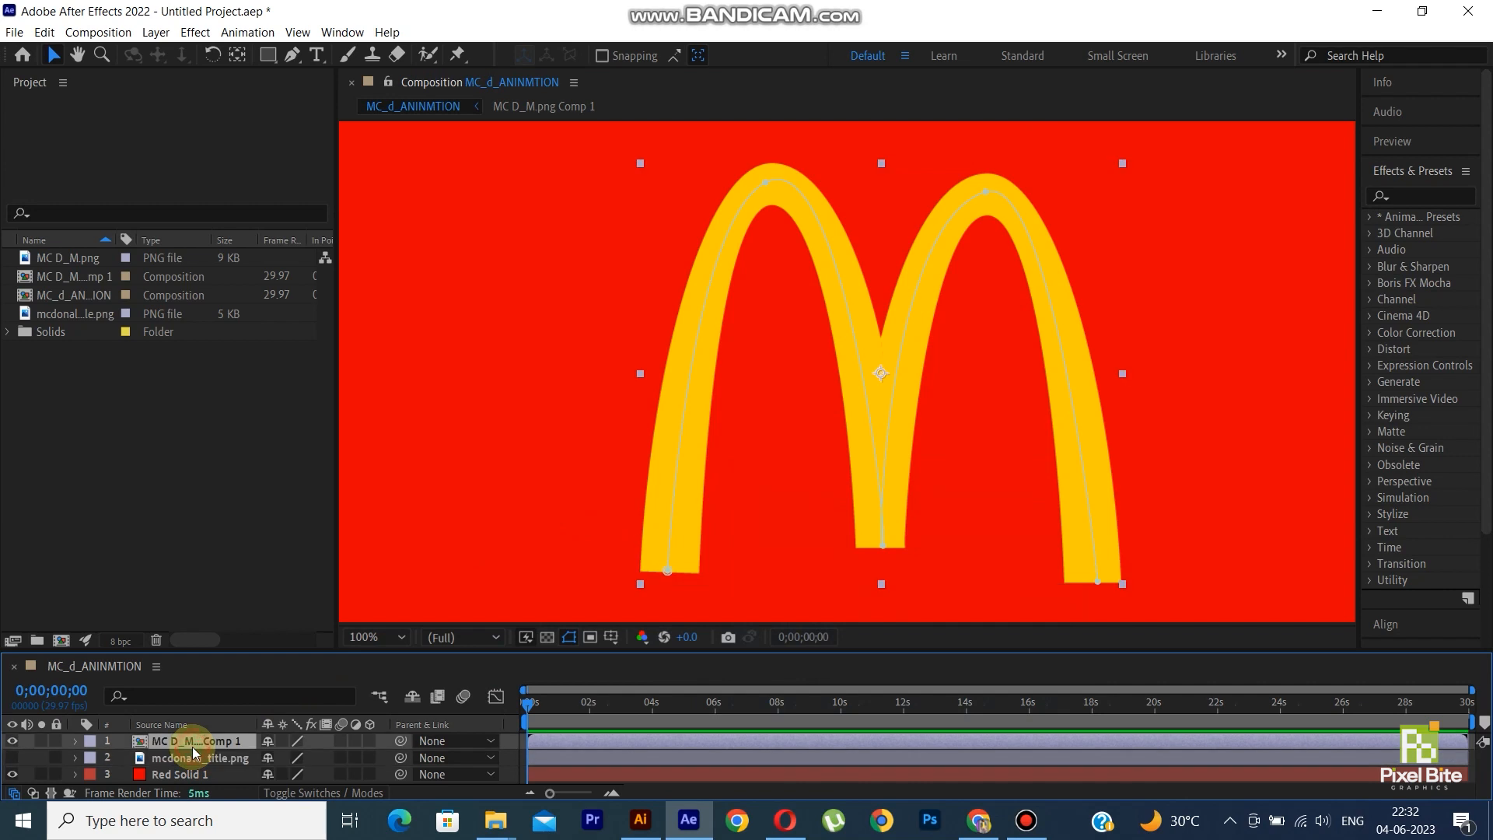
left_click(194, 32)
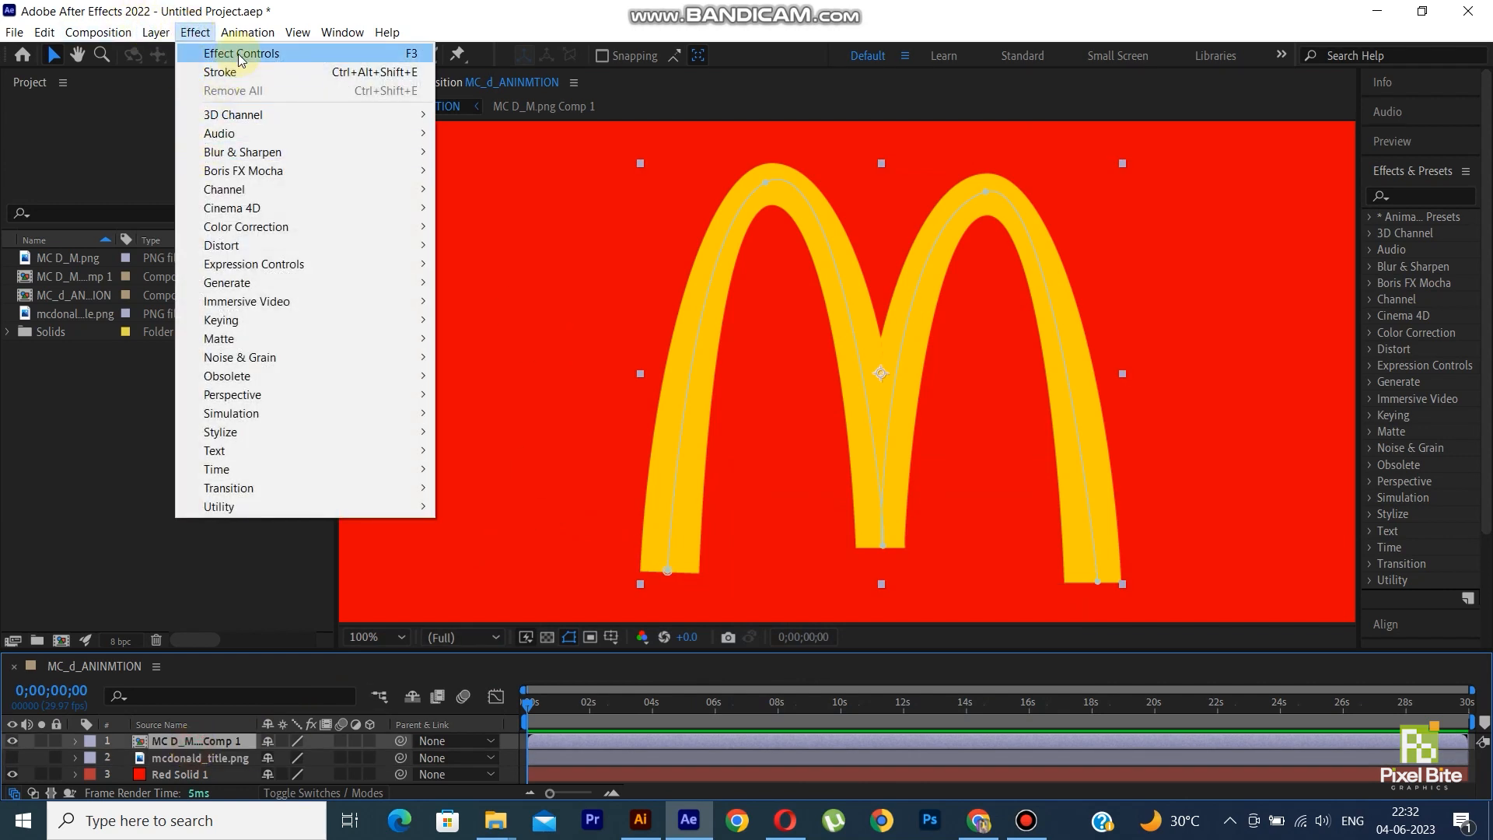
mouse_move(257, 282)
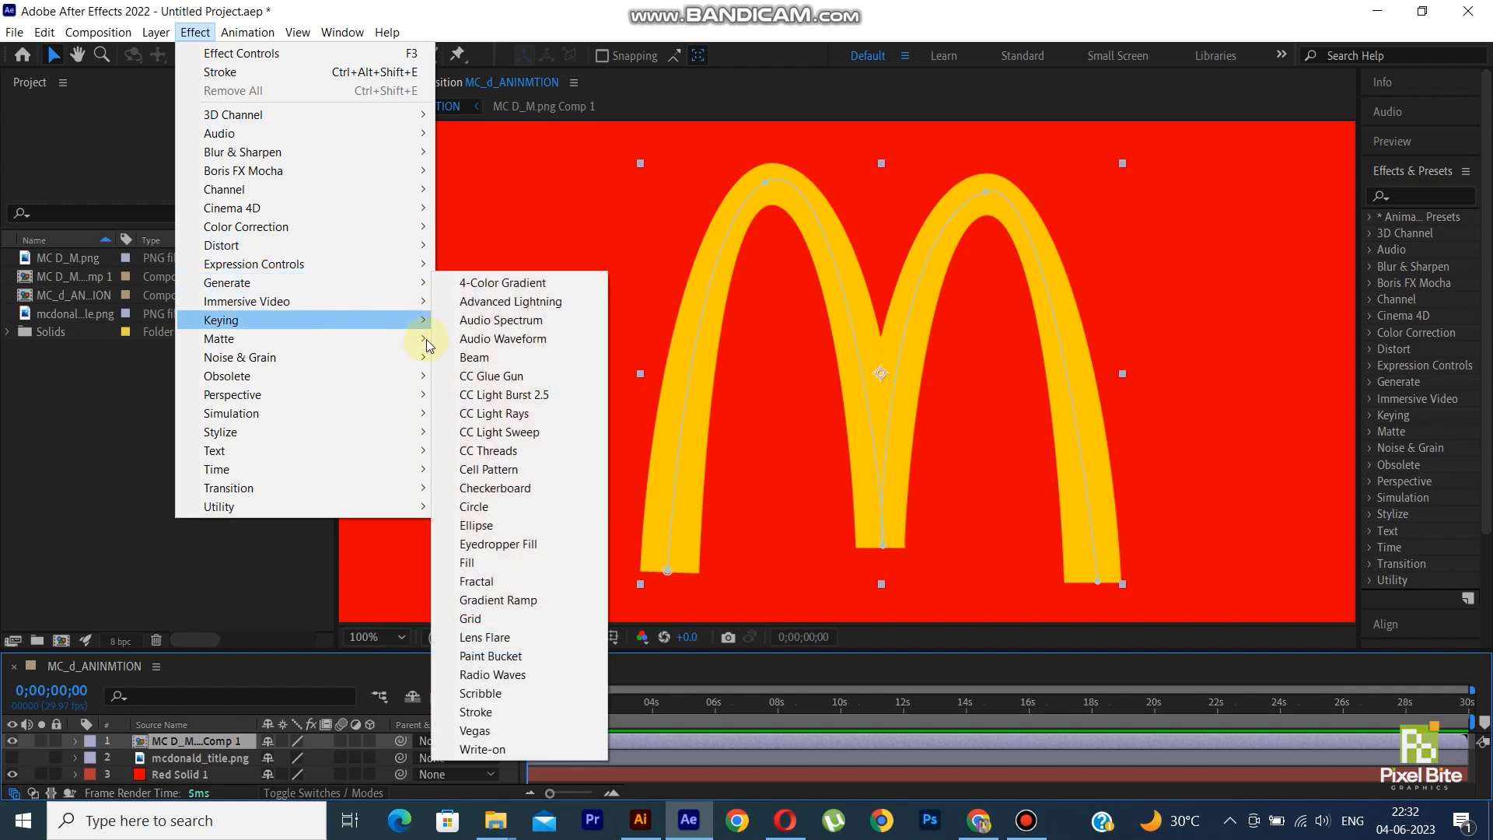
left_click(498, 712)
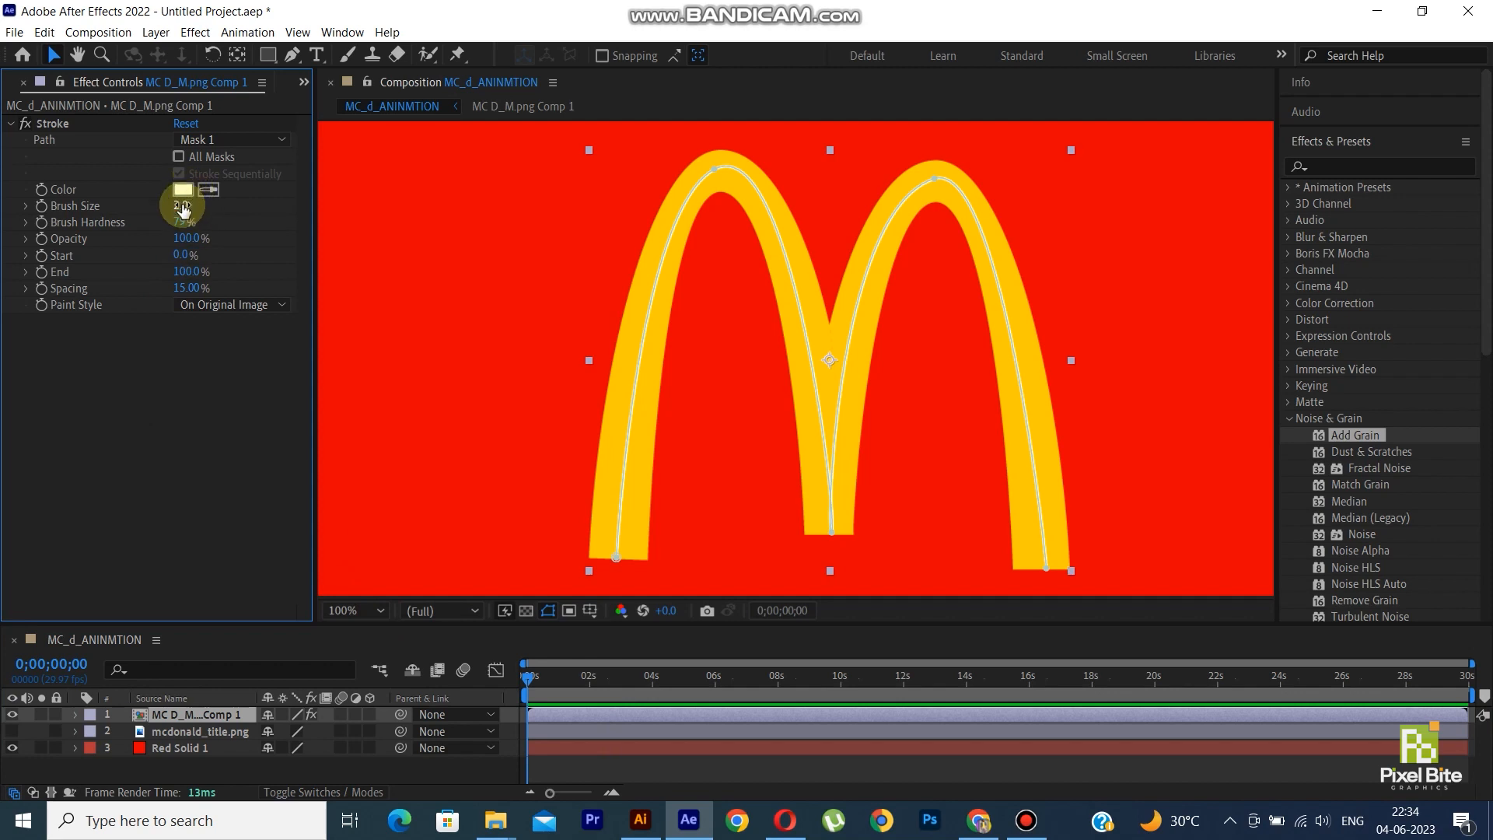
- Set the Stroke's brush size to 35.8, brush hardness to 77% and spacing to 0% so it covers the whole M
left_click_drag(186, 205, 327, 212)
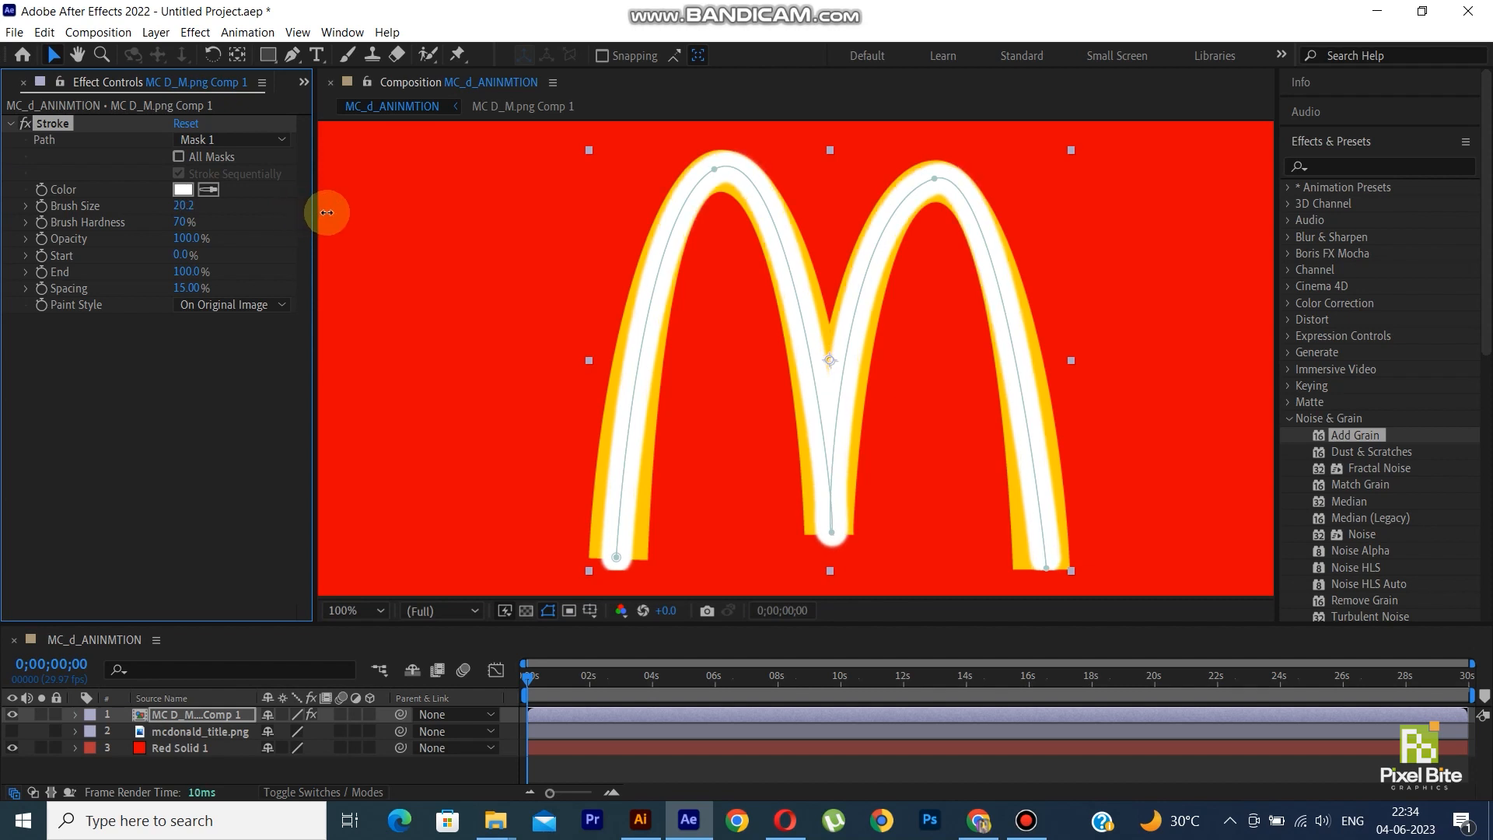
mouse_move(184, 221)
left_mouse_down()
mouse_move(204, 206)
mouse_move(312, 207)
left_mouse_up()
- Enable keyframing for the Stroke's End property near the start of the timeline
left_click_drag(528, 678, 576, 678)
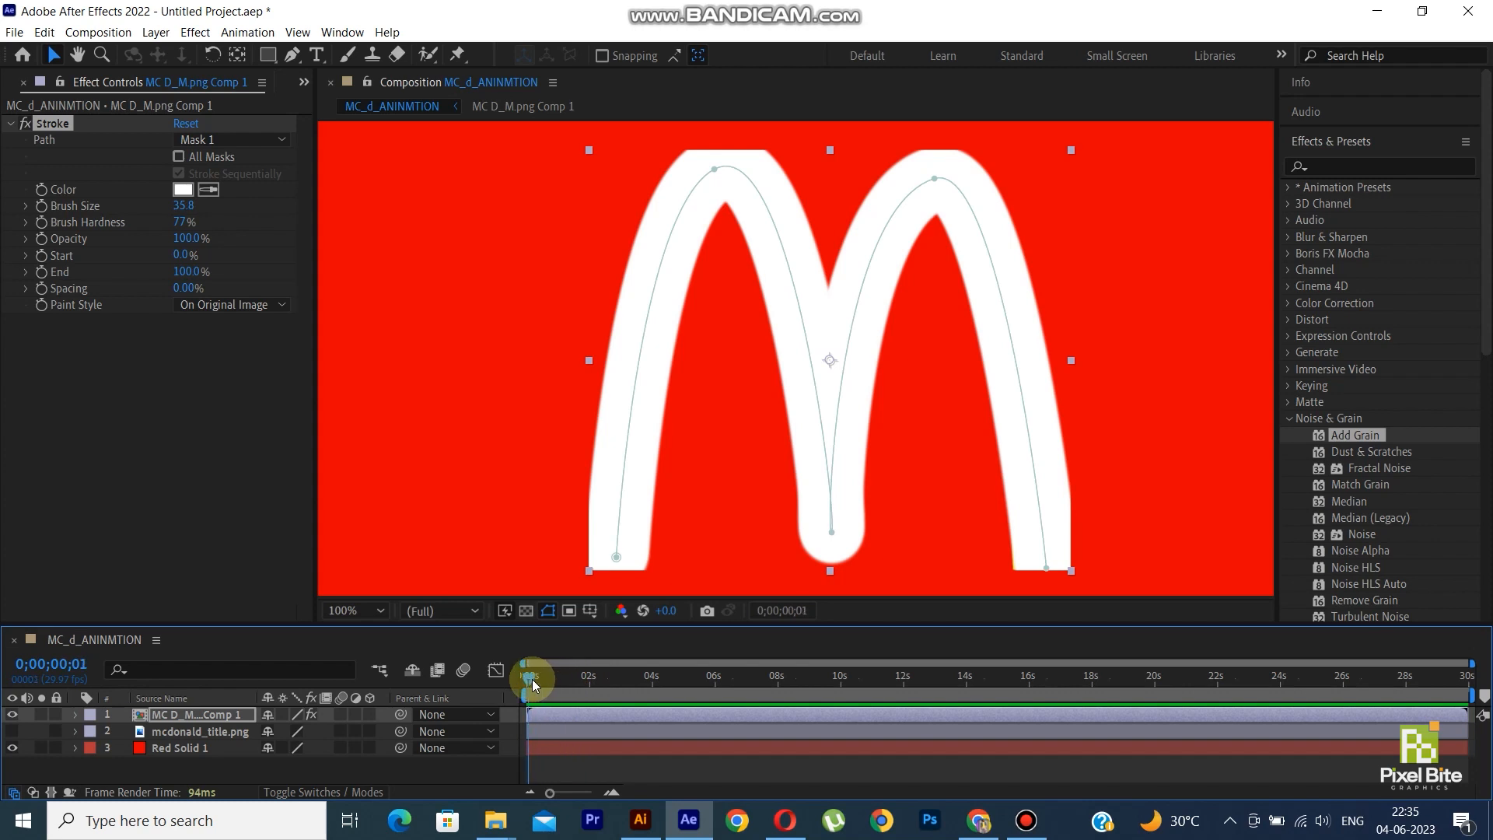
left_click(42, 272)
mouse_move(190, 271)
left_mouse_down()
mouse_move(97, 291)
mouse_move(217, 296)
left_mouse_up()
- Set the Stroke's paint style to Reveal Original Image
left_click(64, 309)
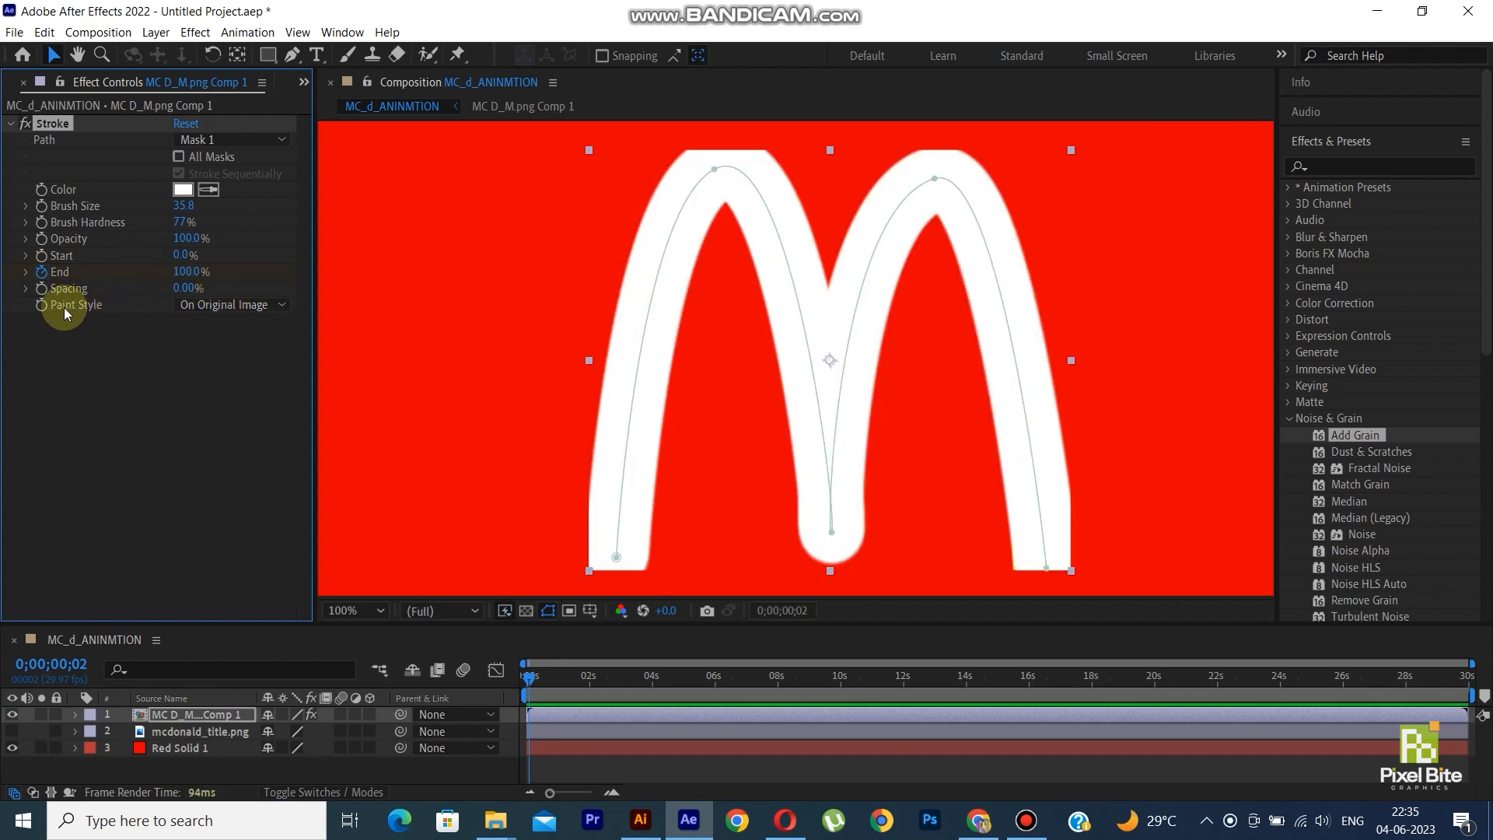
left_click(224, 308)
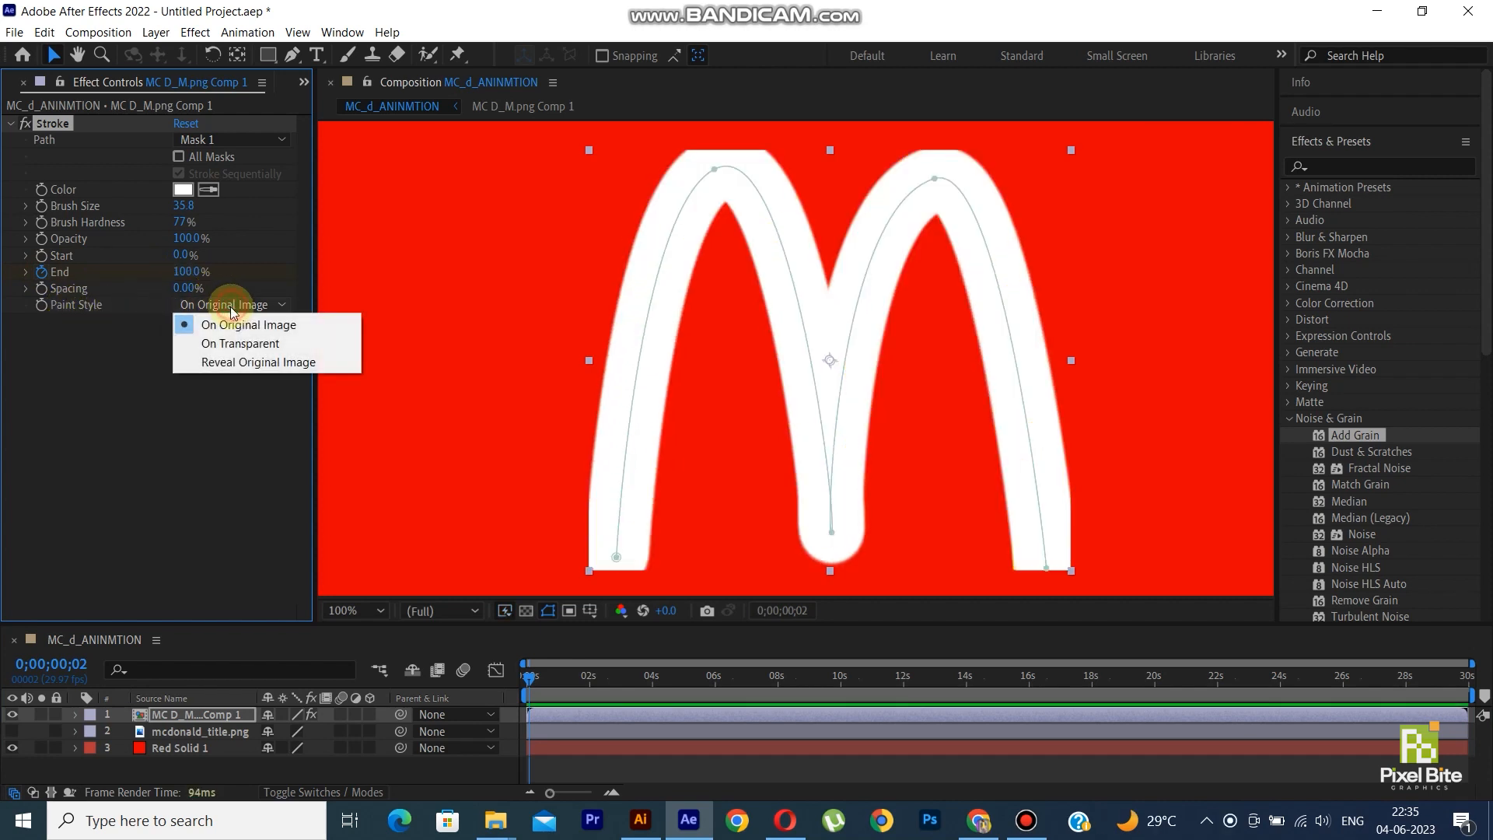
left_click(245, 360)
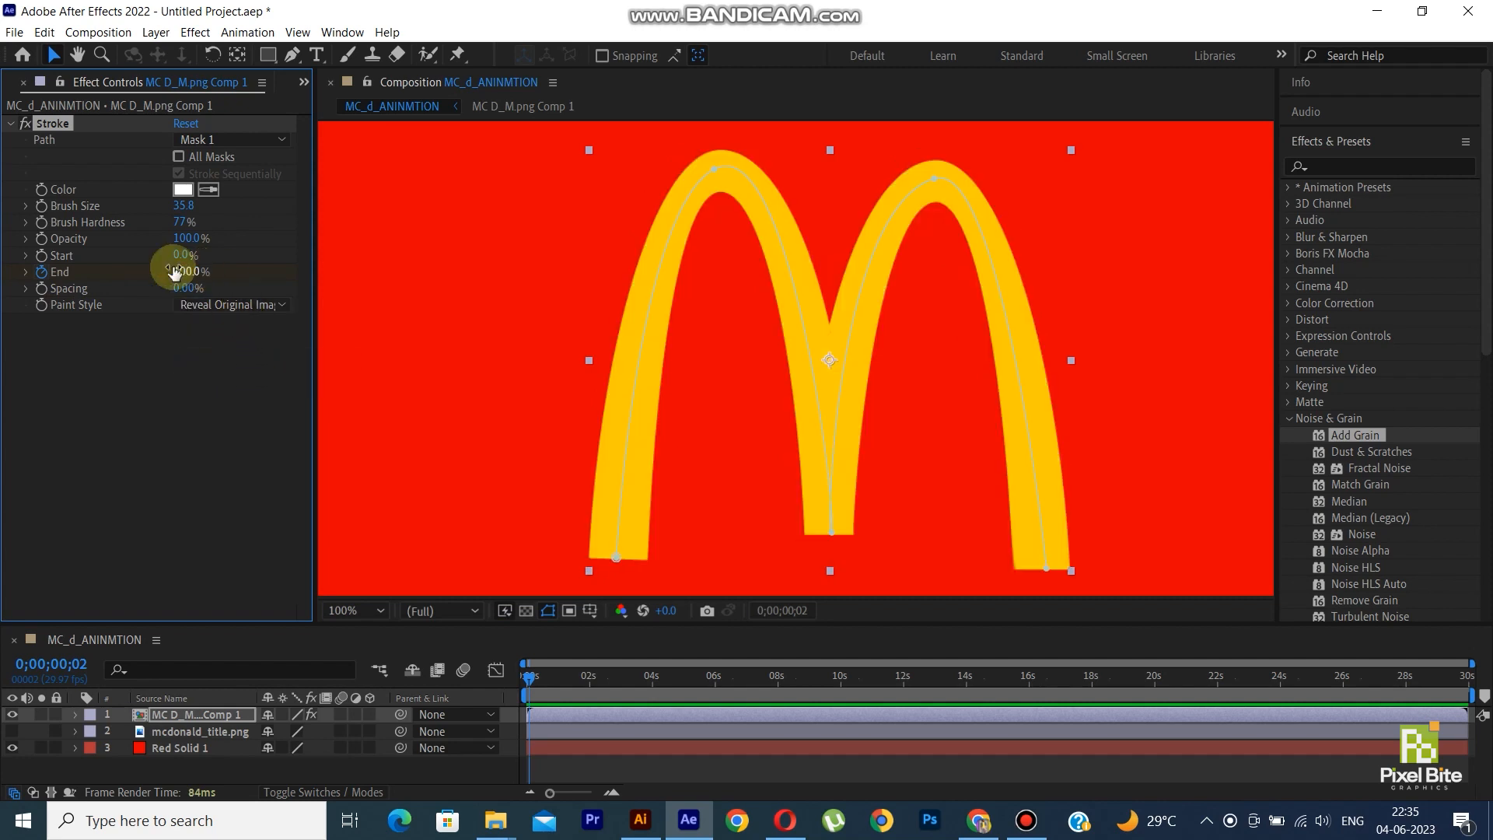
- Lower the Stroke's End to 39% and reshape the mask curve at the middle junction to keep the reveal off the second arch
mouse_move(189, 271)
left_mouse_down()
mouse_move(107, 293)
mouse_move(146, 302)
left_mouse_up()
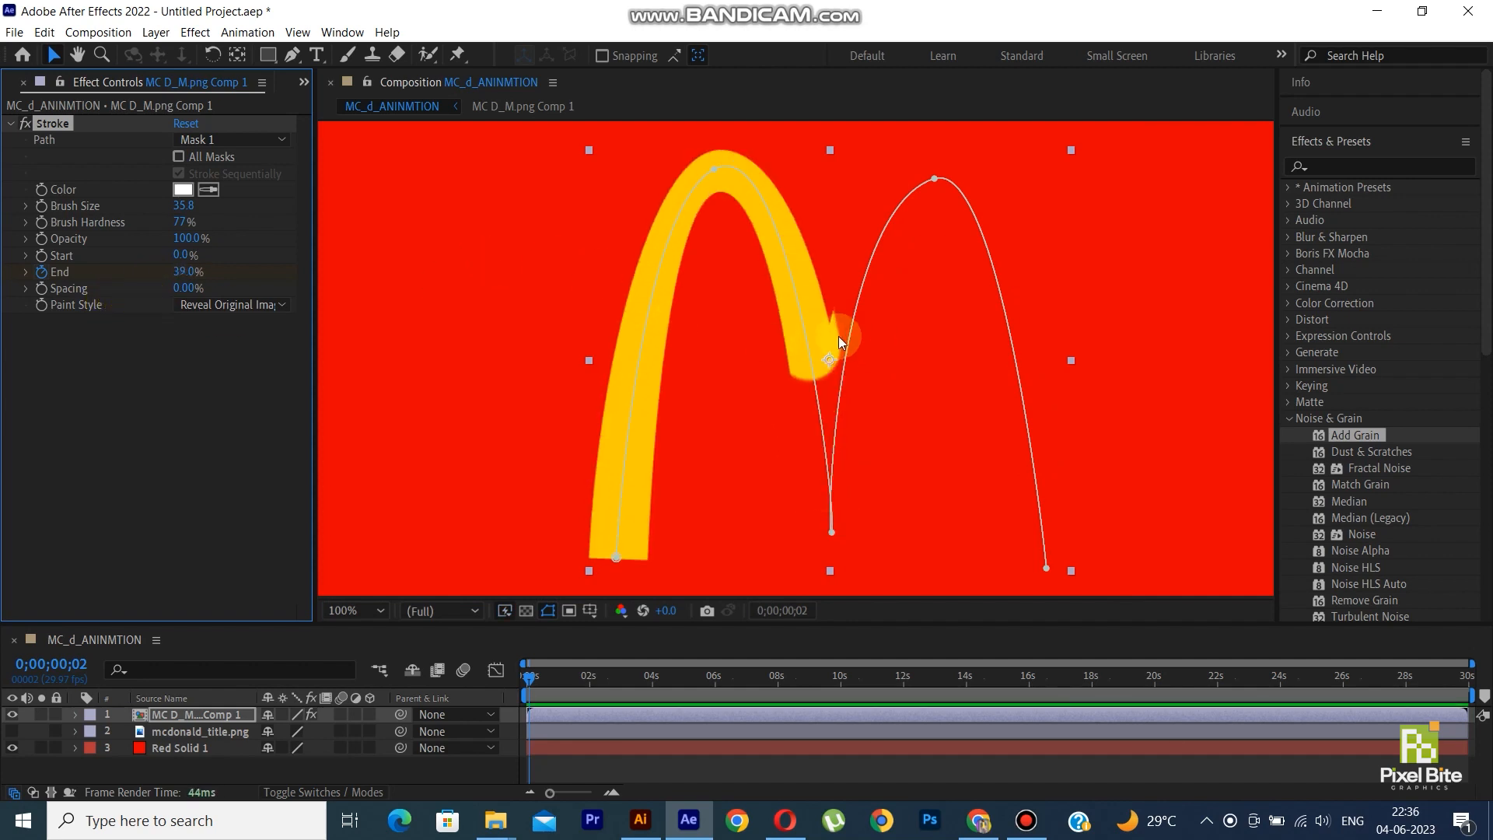
left_click(831, 535)
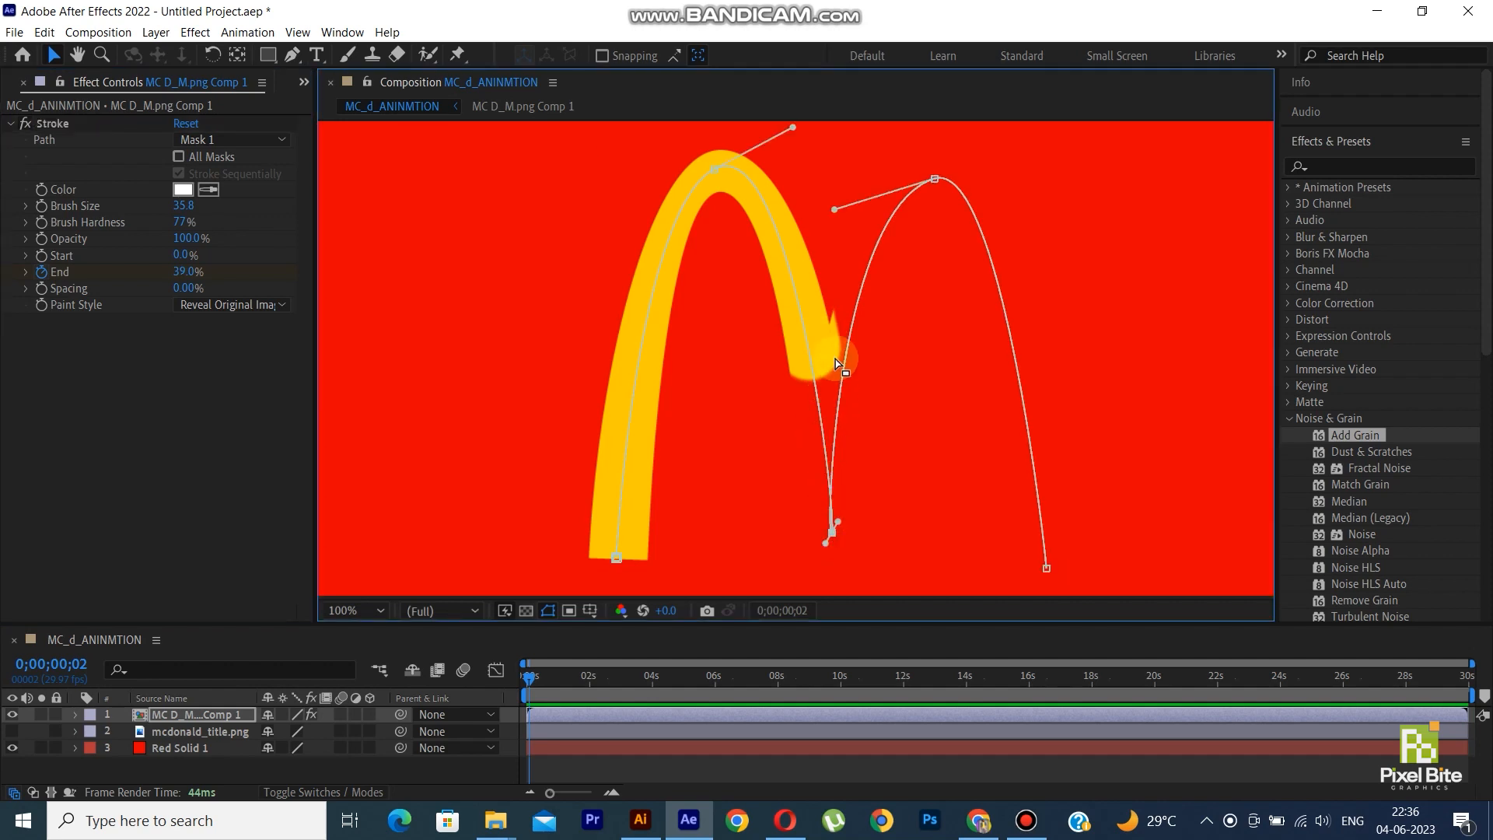
left_click_drag(793, 129, 794, 133)
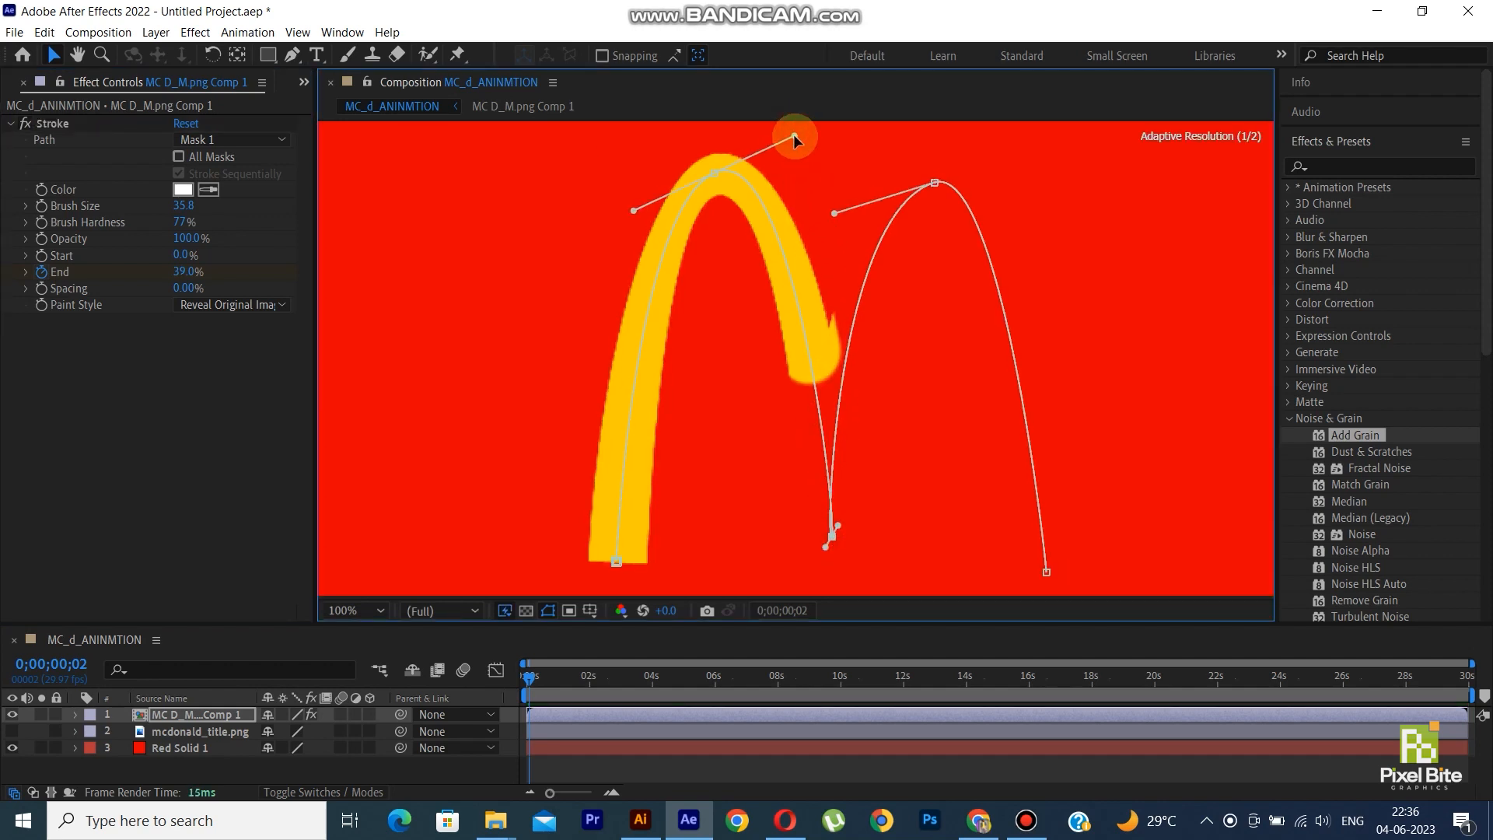
mouse_move(826, 551)
left_mouse_down()
mouse_move(841, 544)
mouse_move(818, 529)
left_mouse_up()
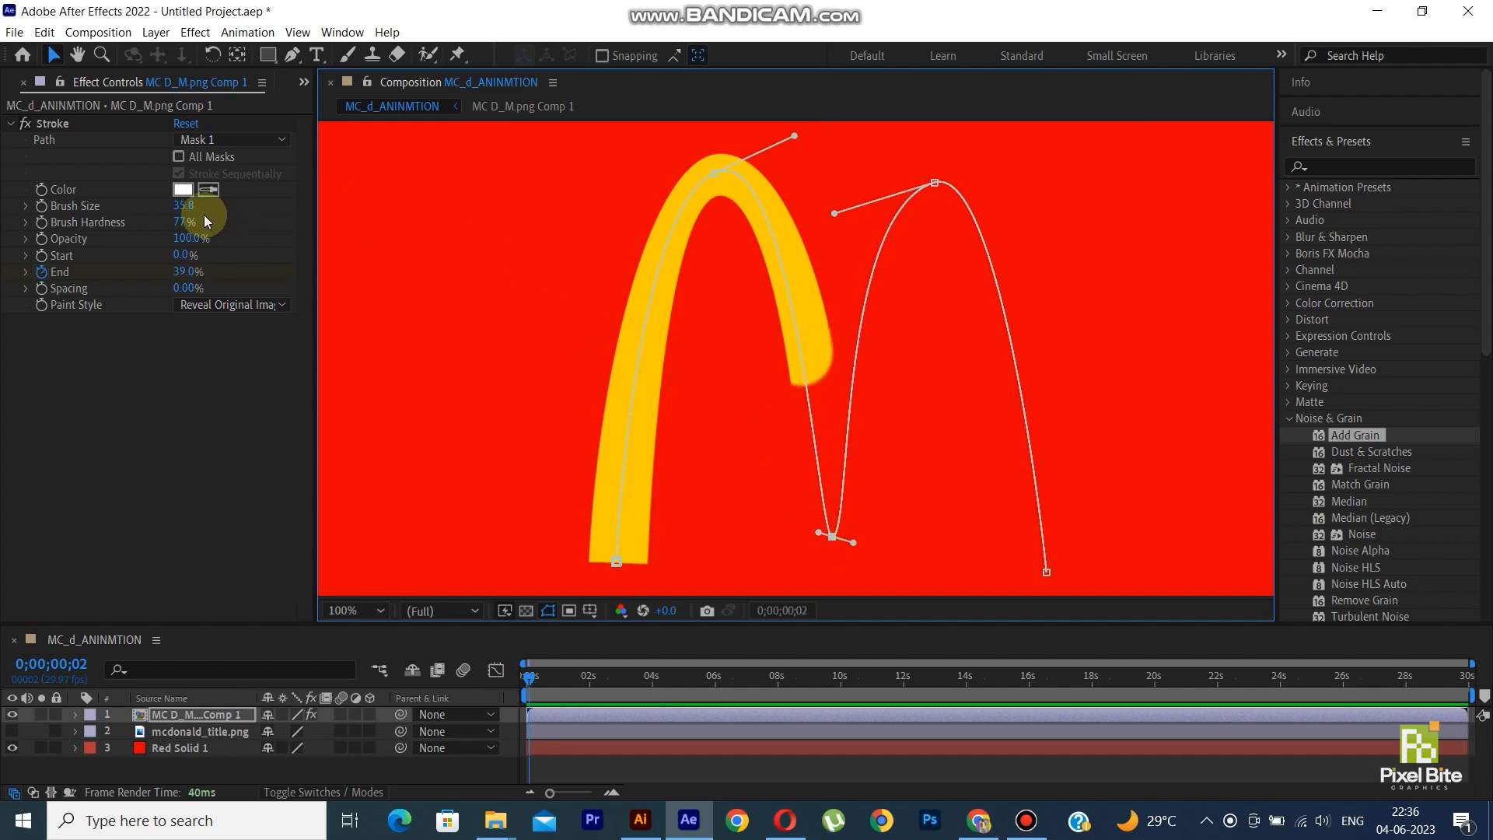
- Keyframe the Stroke's End at 0% near the start and 100% at 0;00;03;29
mouse_move(187, 271)
left_mouse_down()
mouse_move(235, 280)
mouse_move(165, 283)
left_mouse_up()
left_click_drag(530, 678, 652, 691)
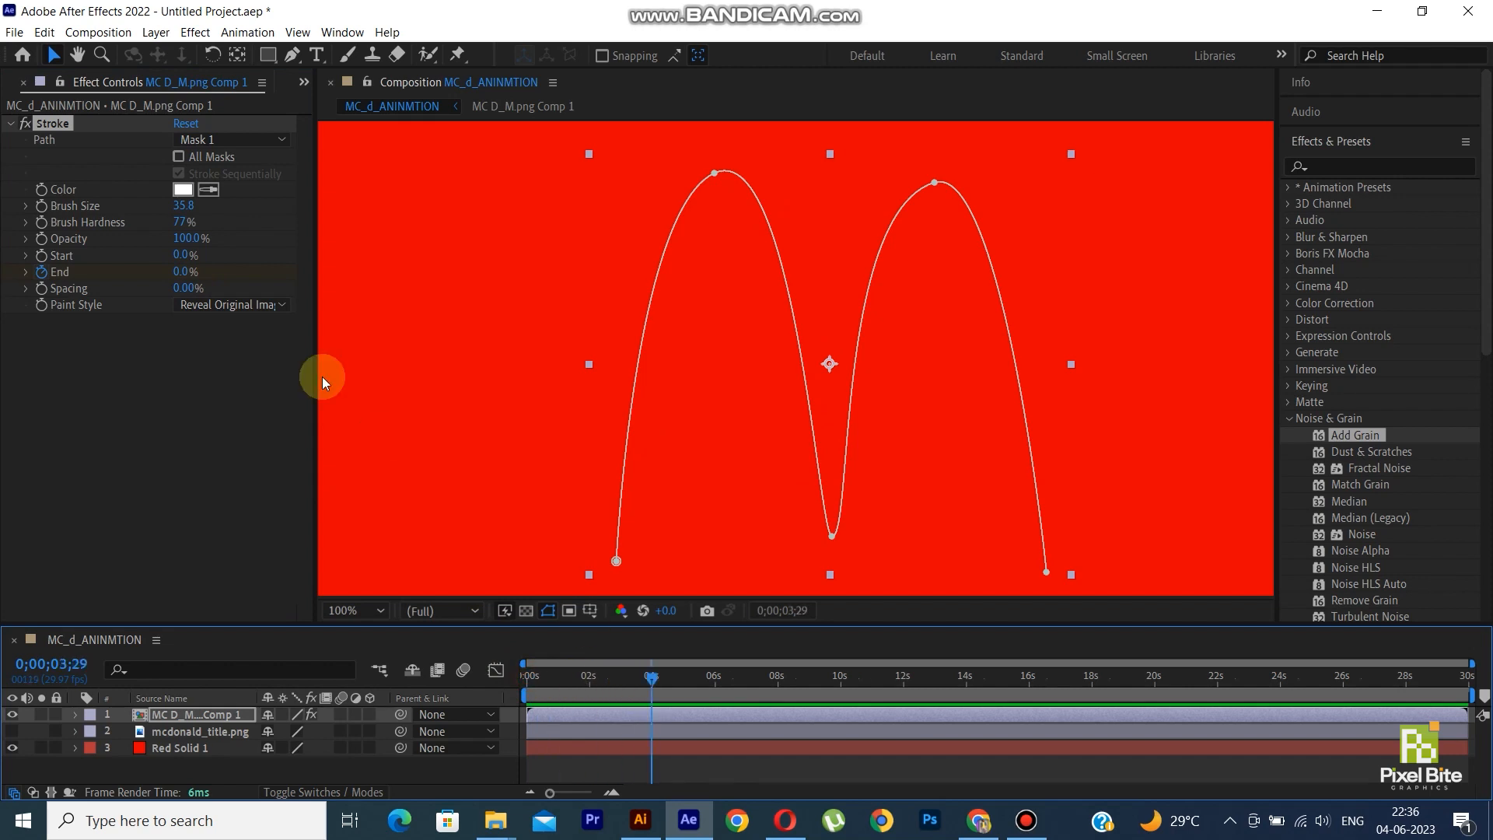
left_click_drag(190, 269, 332, 283)
- Preview the M's reveal animation from the start of the timeline
mouse_move(680, 630)
left_mouse_down()
mouse_move(680, 588)
mouse_move(510, 622)
left_mouse_up()
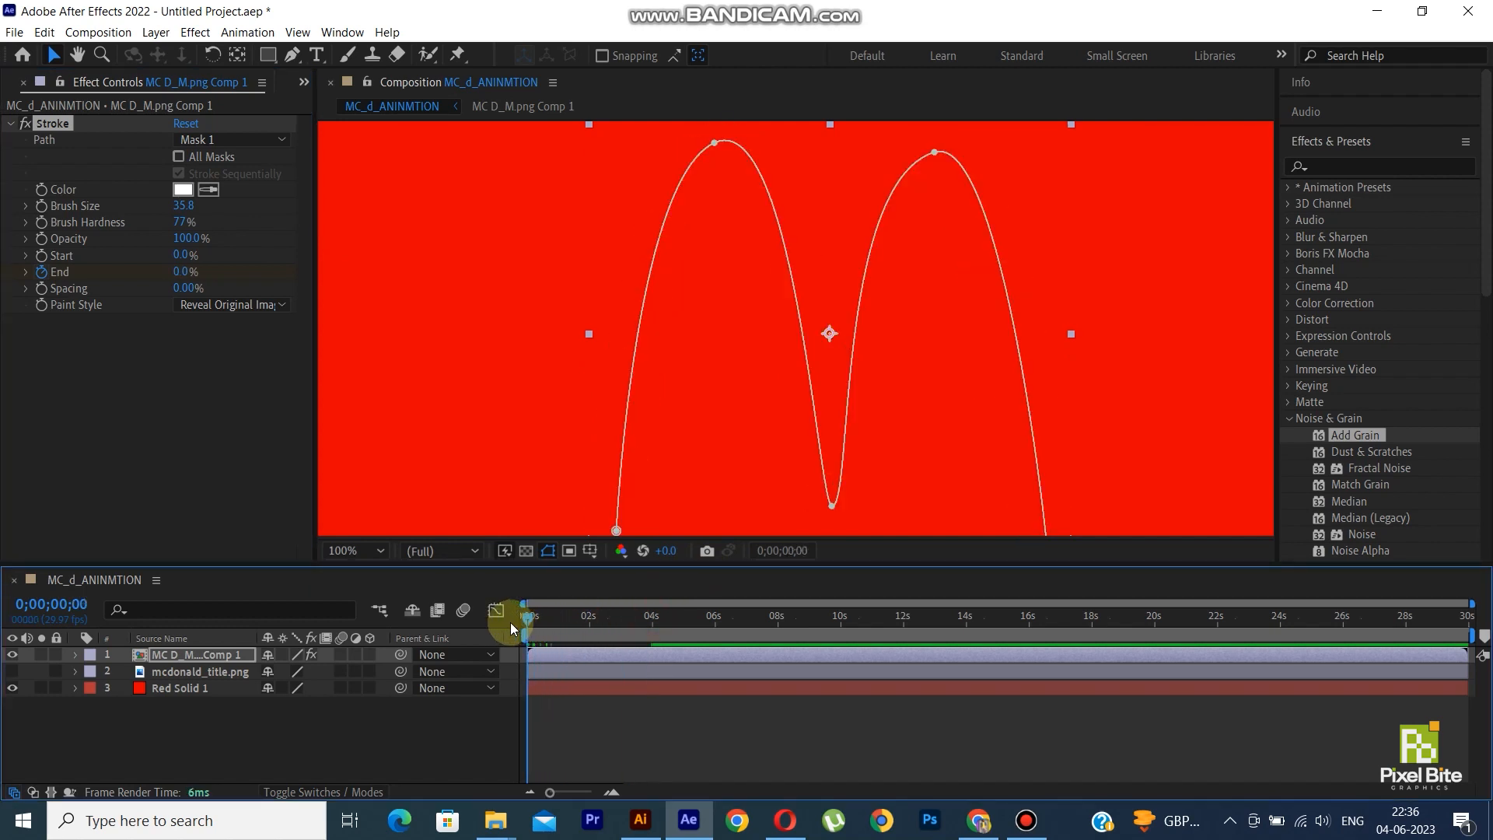
key("space")
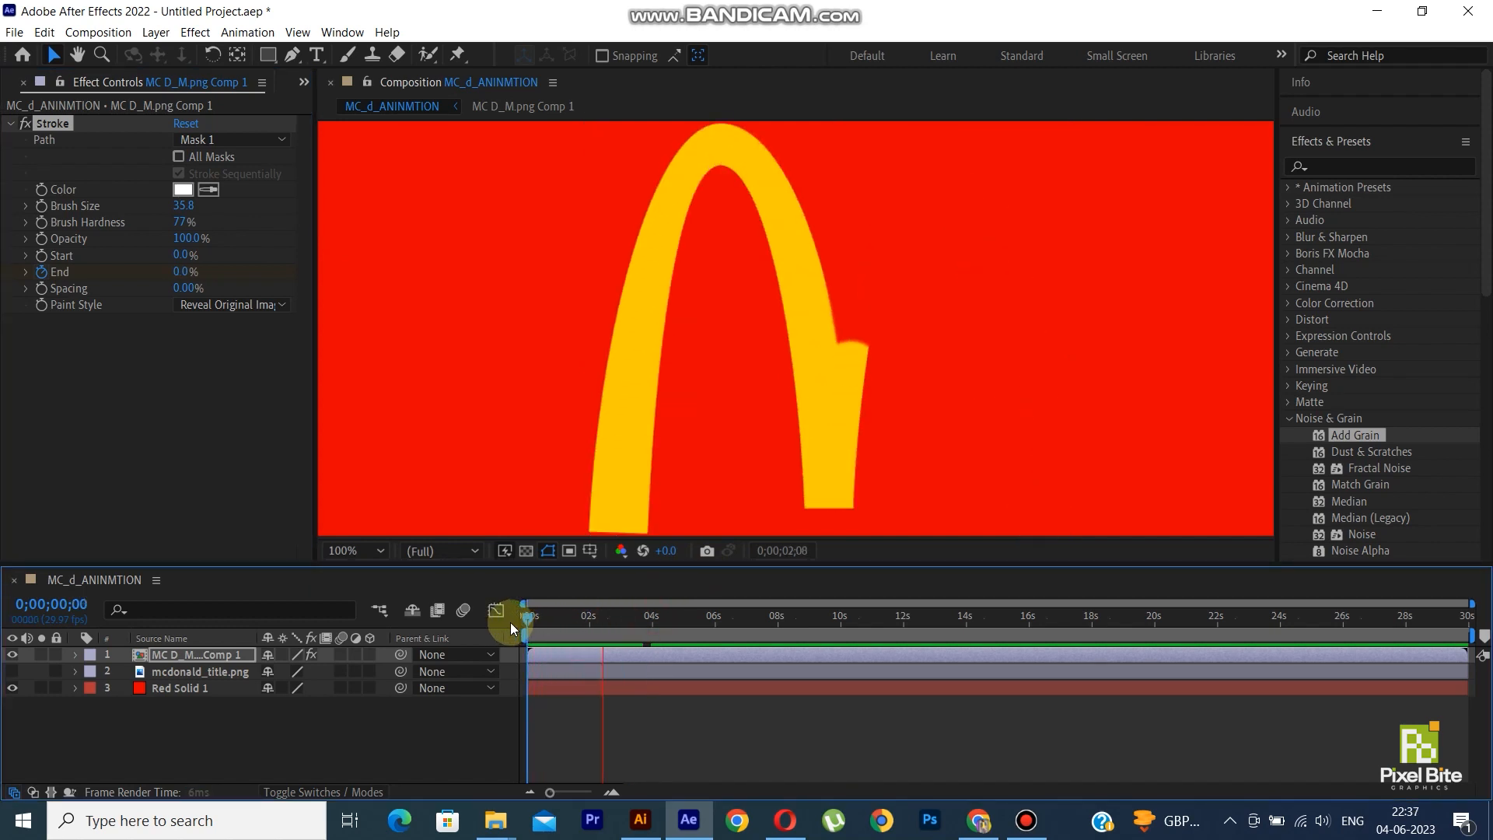
left_click(123, 656)
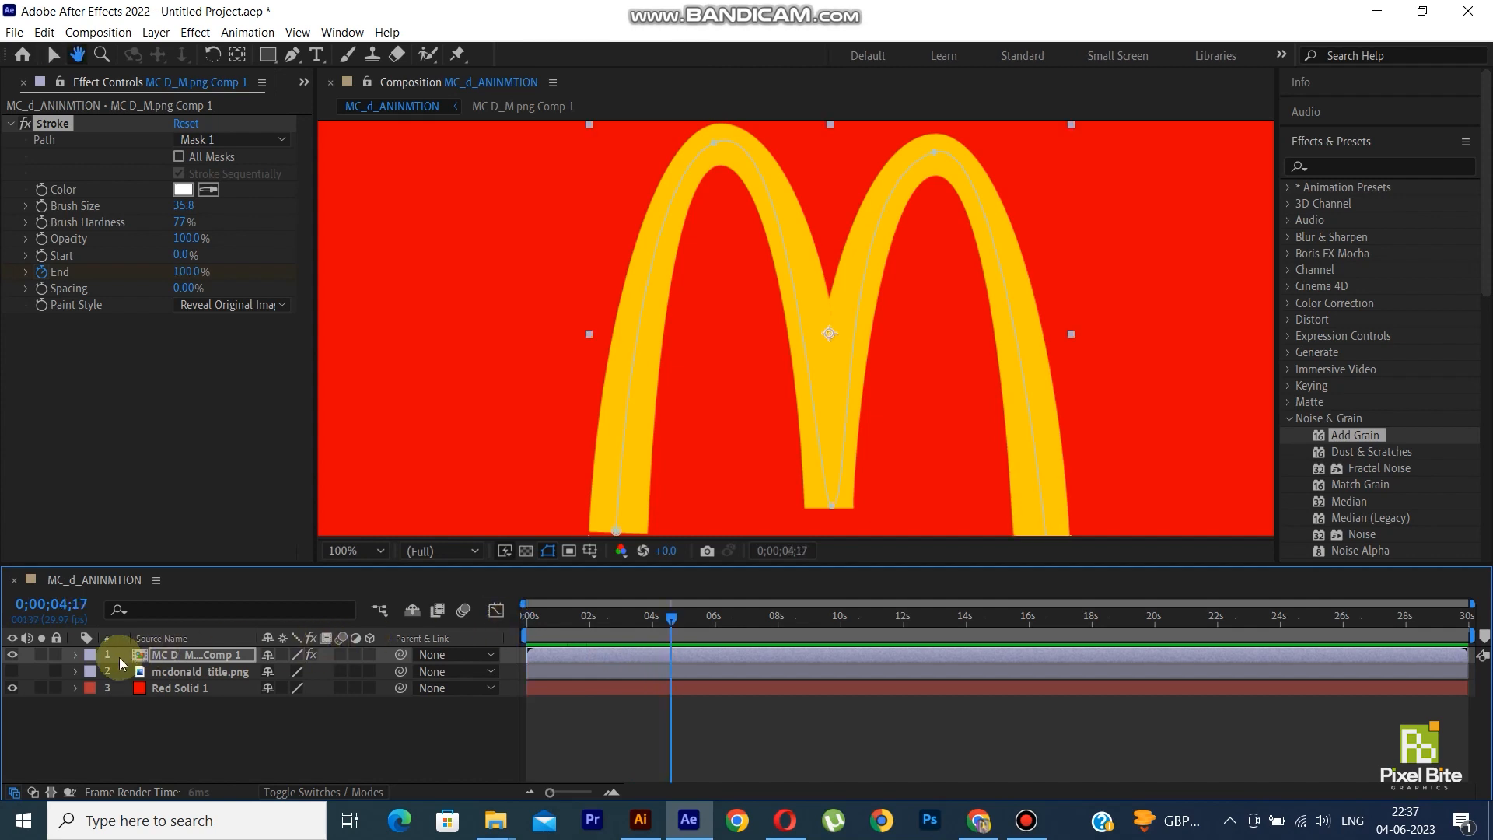
- Move the Stroke's 100% End keyframe to 2 seconds and preview the faster reveal from the start
left_click(75, 654)
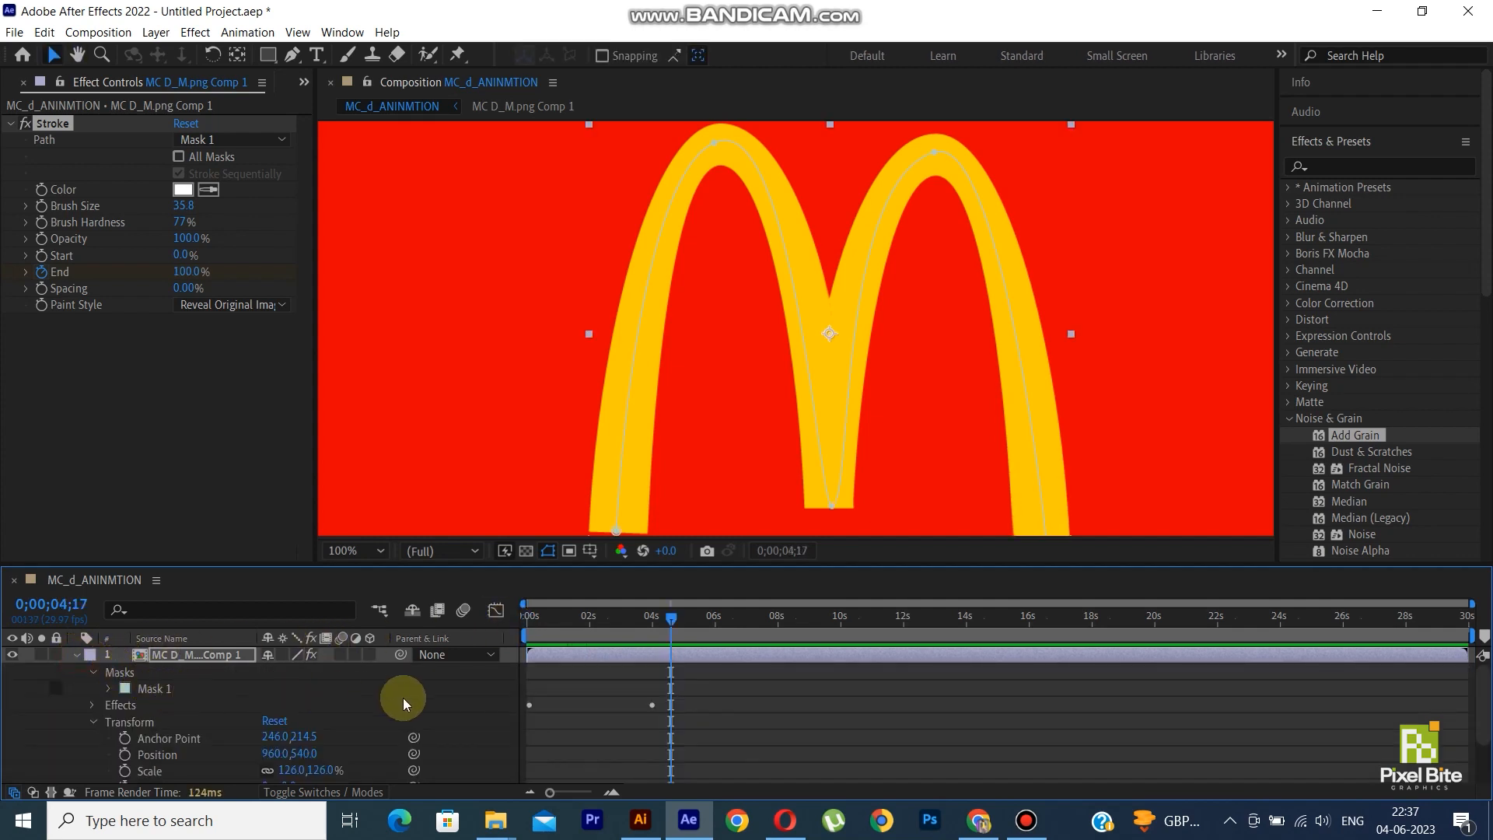
left_click(94, 722)
left_click(92, 705)
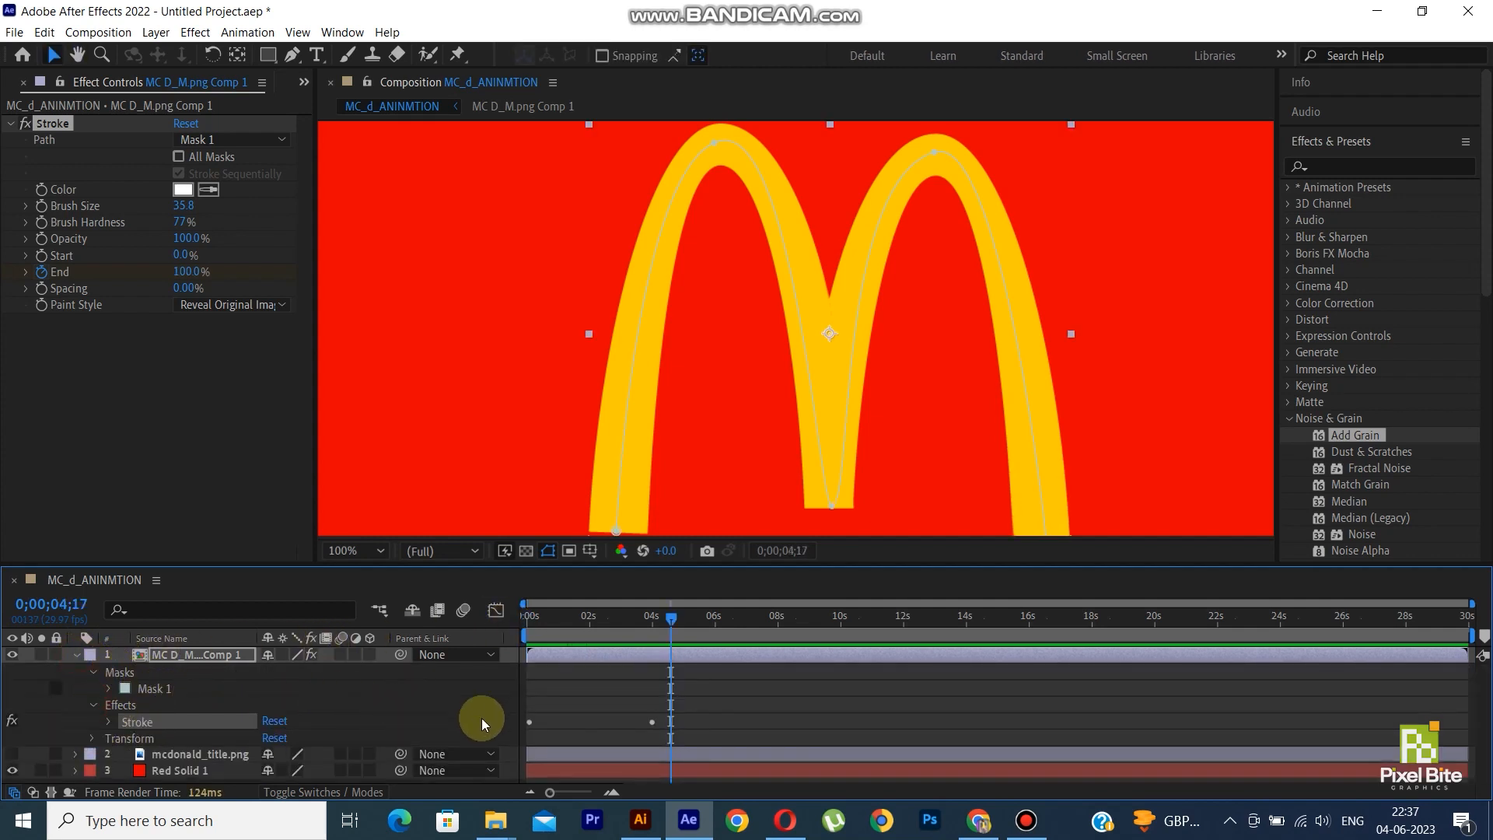
left_click(123, 724)
scroll(233, 715, "down", 2)
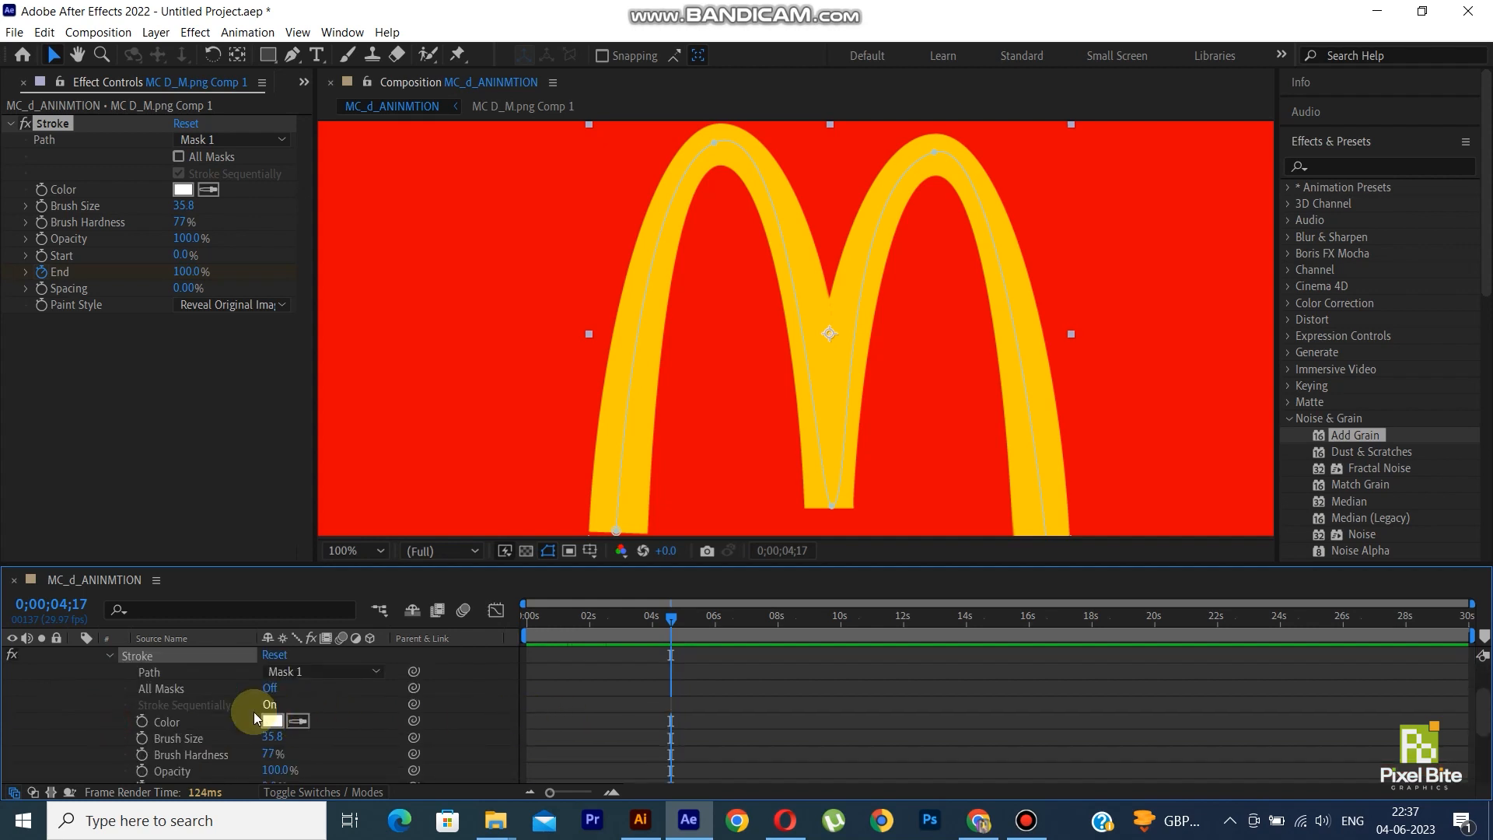
scroll(82, 694, "down", 3)
left_click_drag(651, 678, 589, 673)
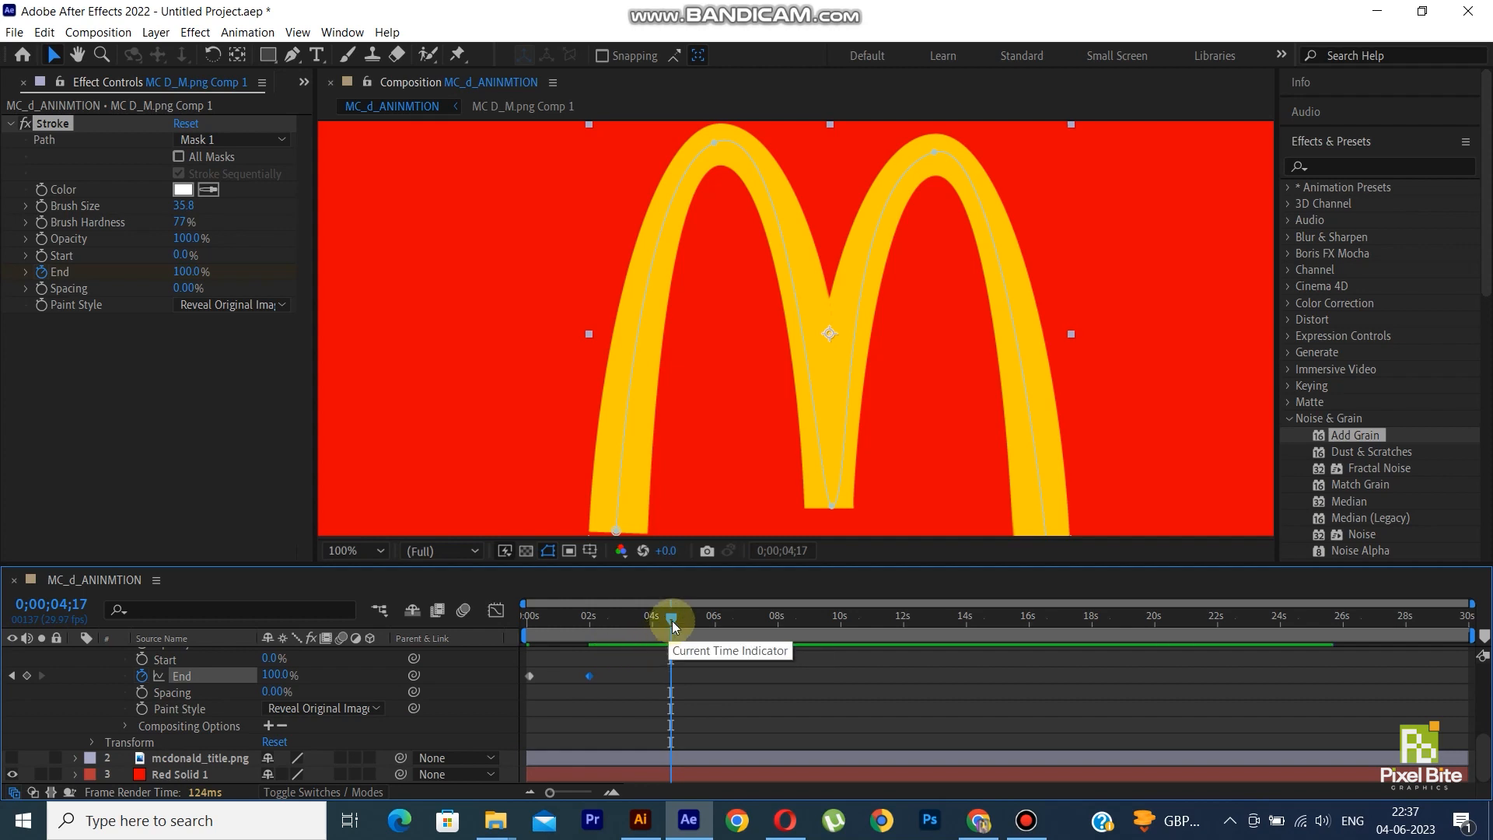
left_click_drag(670, 619, 533, 619)
key("space")
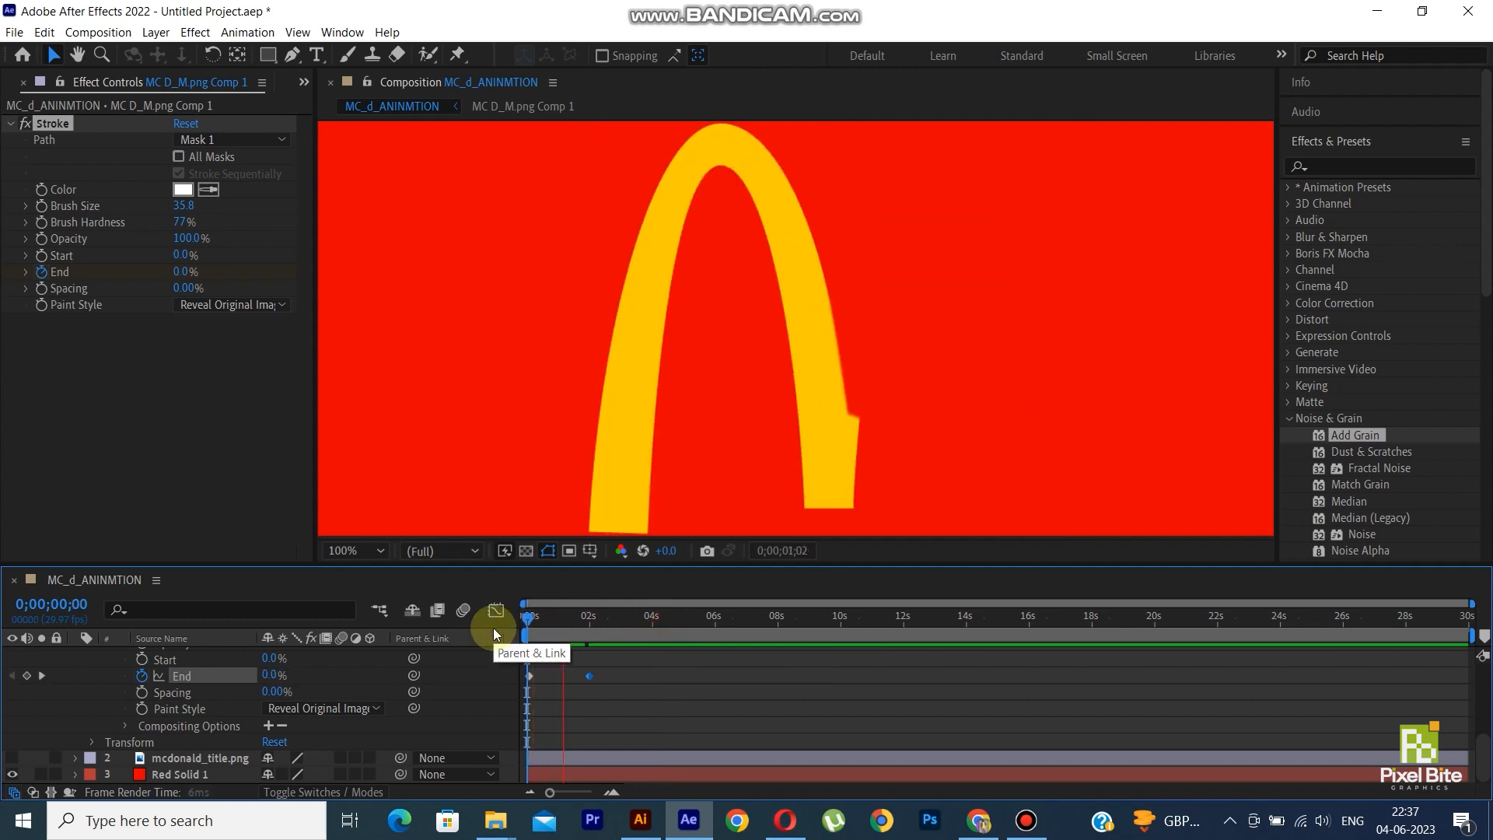
- Apply Easy Ease to both keyframes of the Stroke's End property
left_click(613, 675)
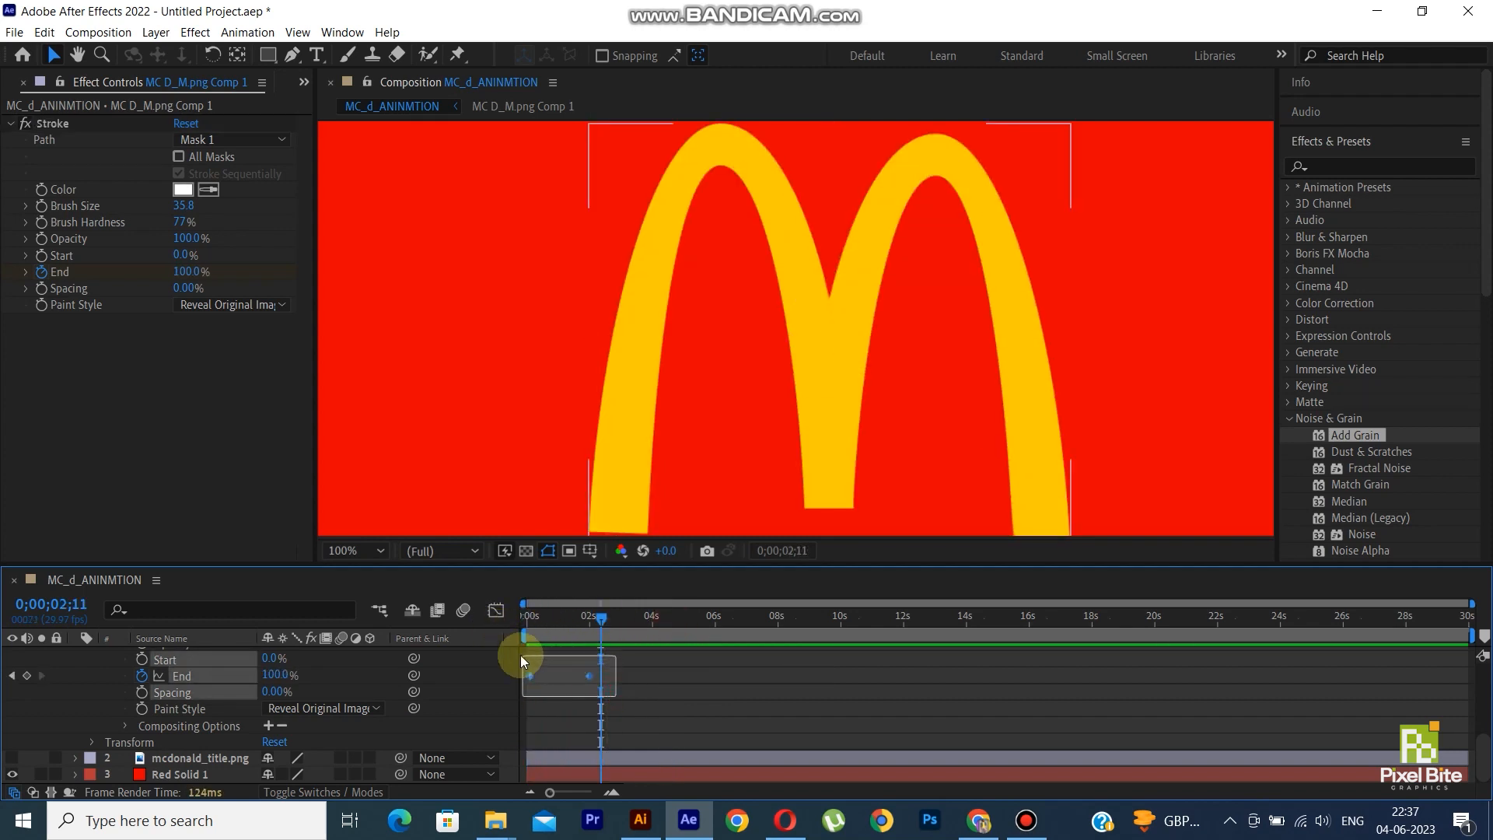
left_click_drag(520, 655, 521, 655)
scroll(527, 700, "up", 1)
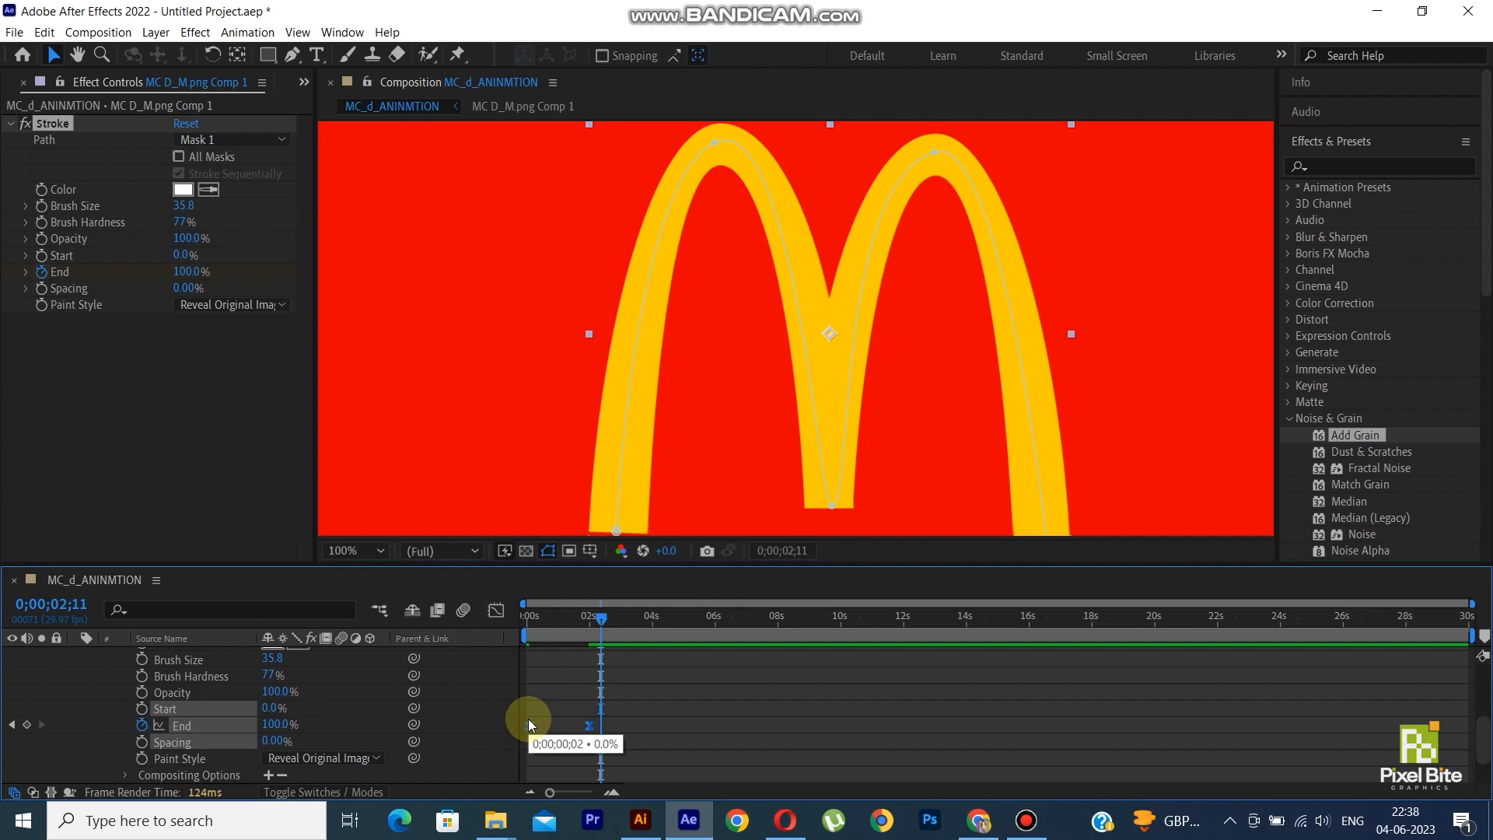
- Show the End animation in the Graph Editor as a speed graph
left_click(496, 611)
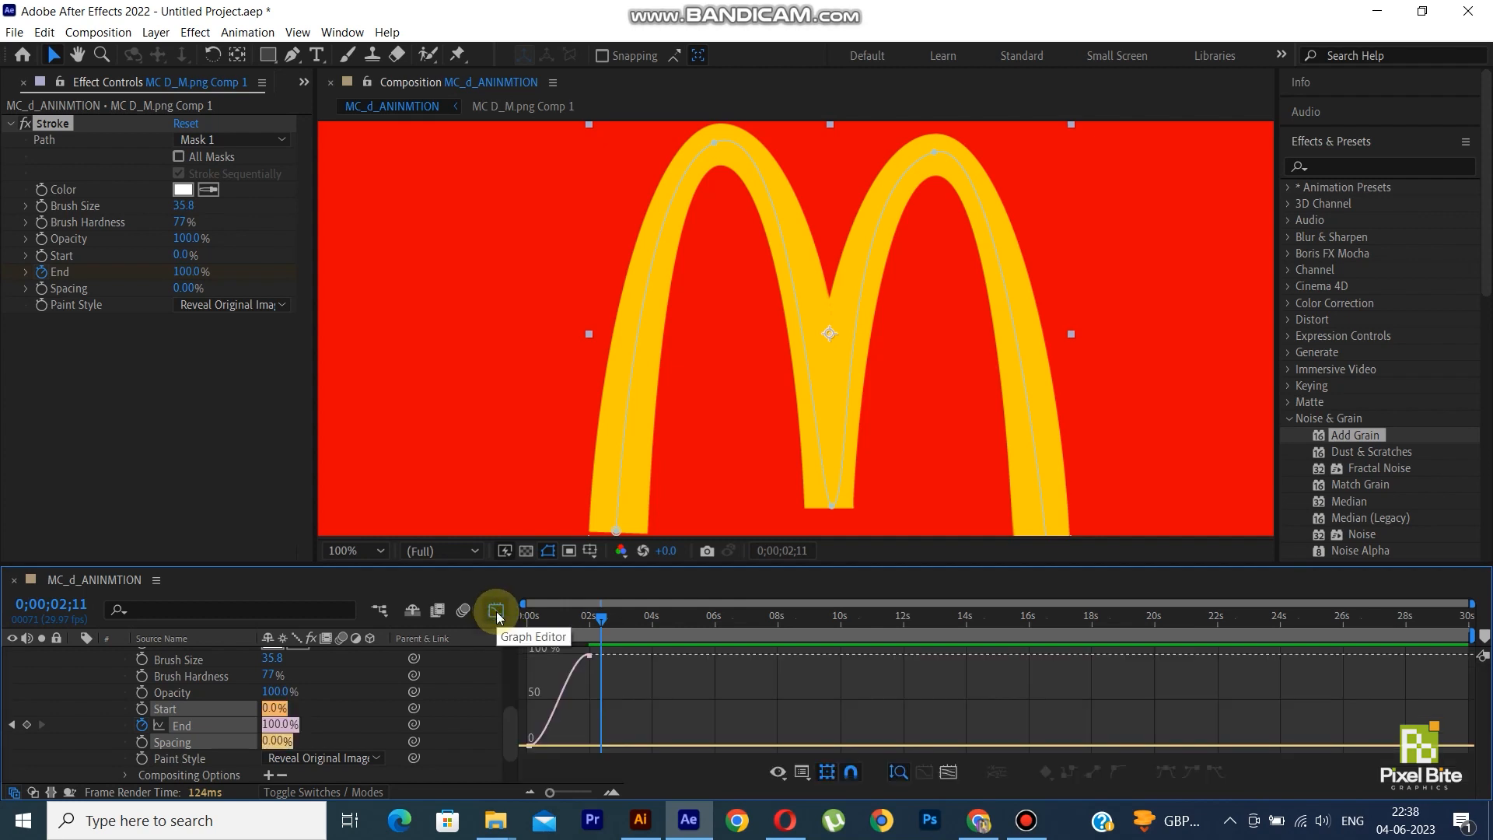
right_click(642, 664)
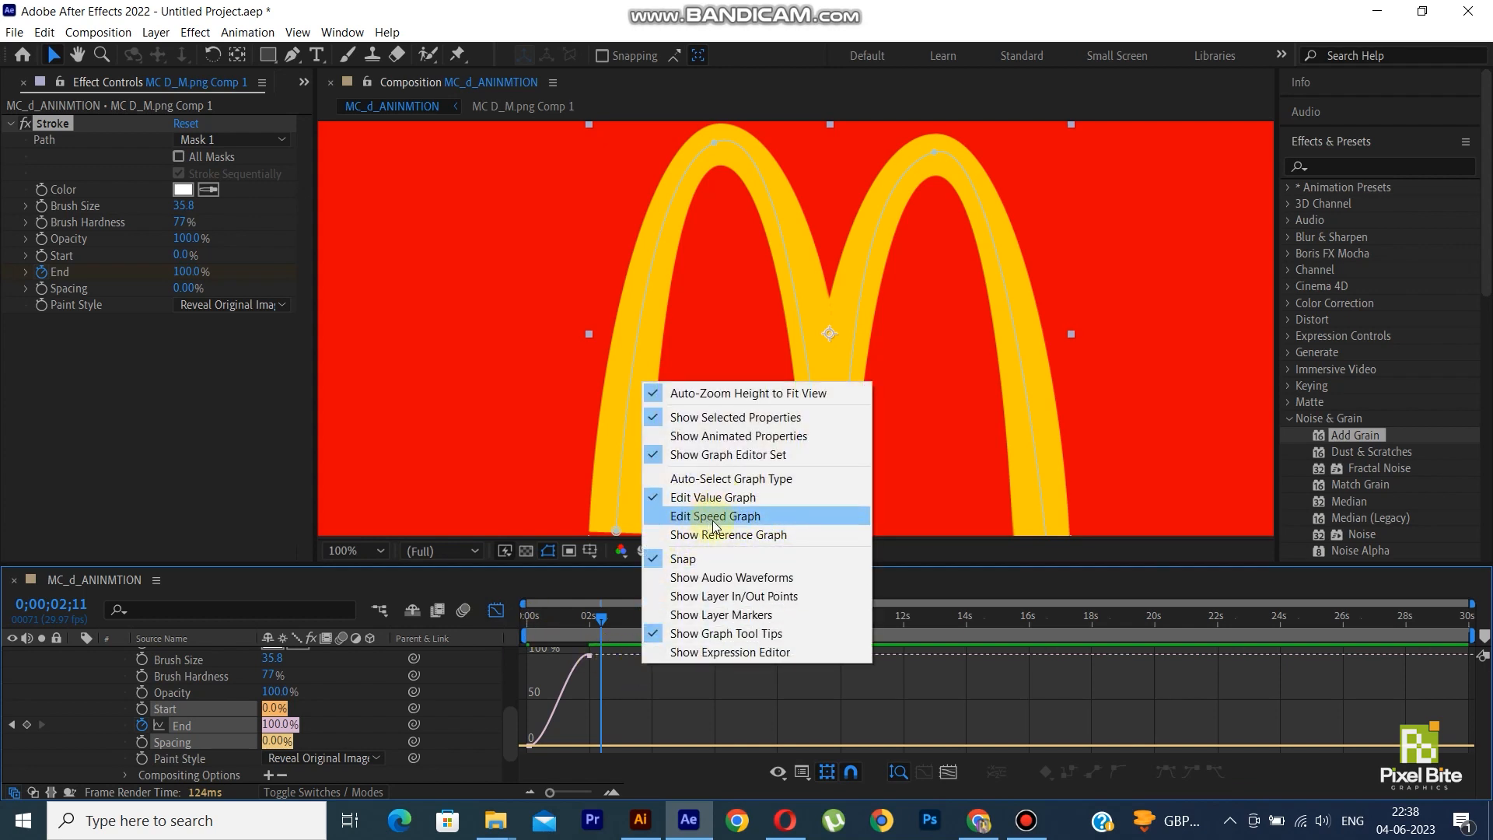
left_click(691, 518)
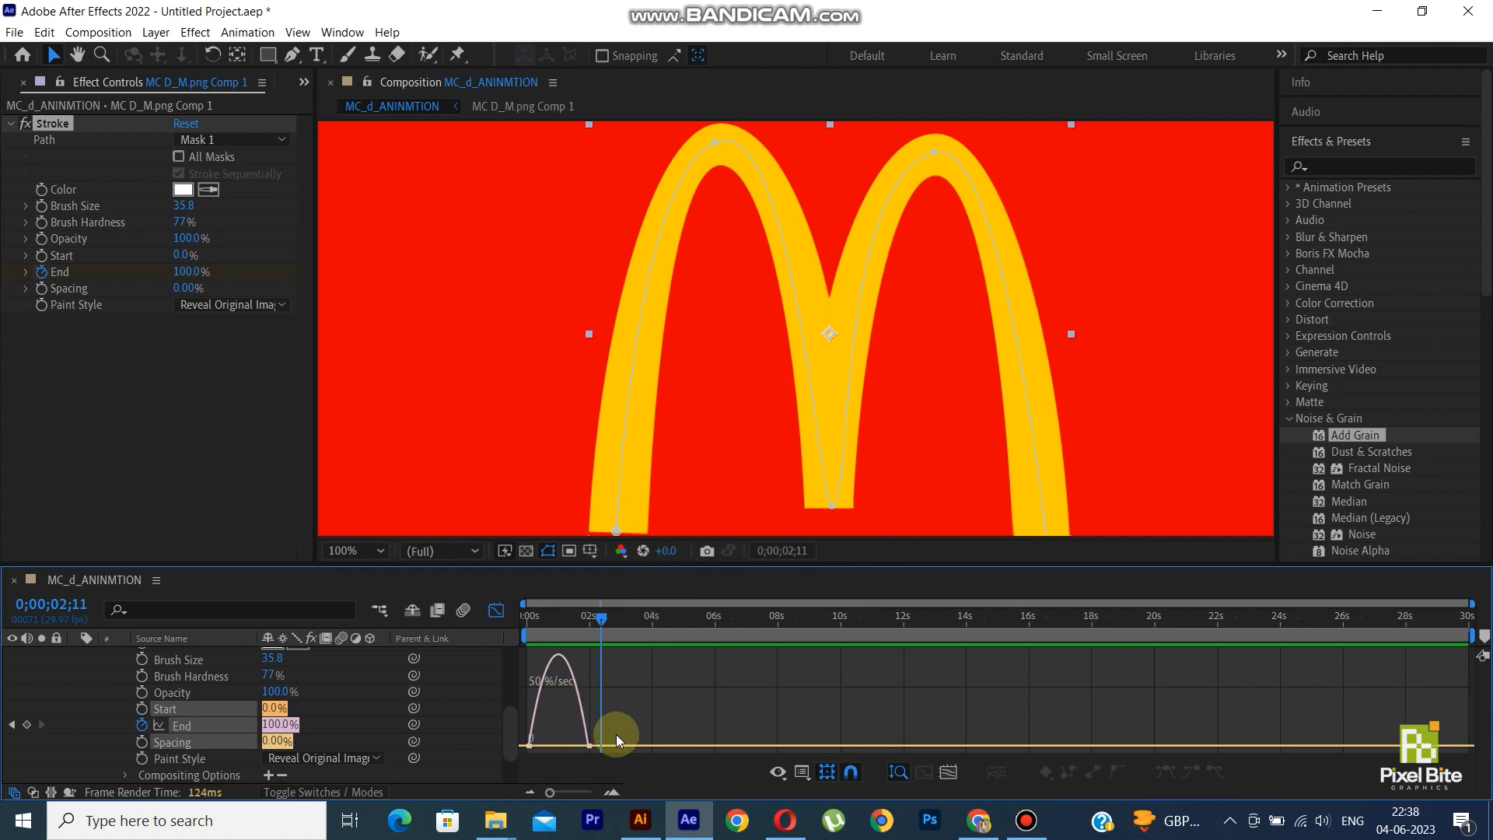
key("super")
key("super")
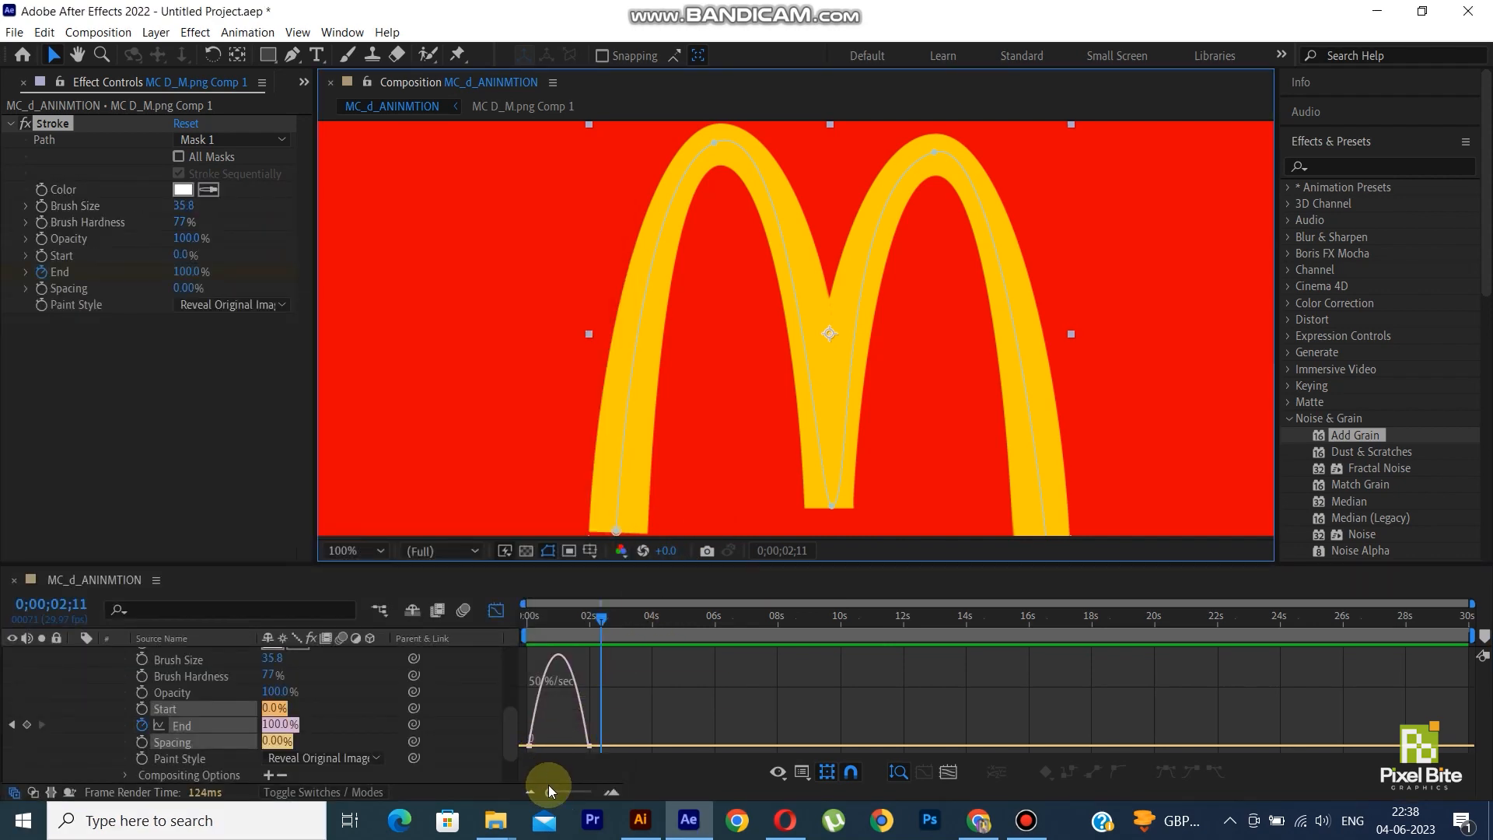
- Adjust the End keyframes' influence into a sharp speed peak at about 0.8 seconds, and return to the start of the timeline
left_click_drag(548, 785, 576, 796)
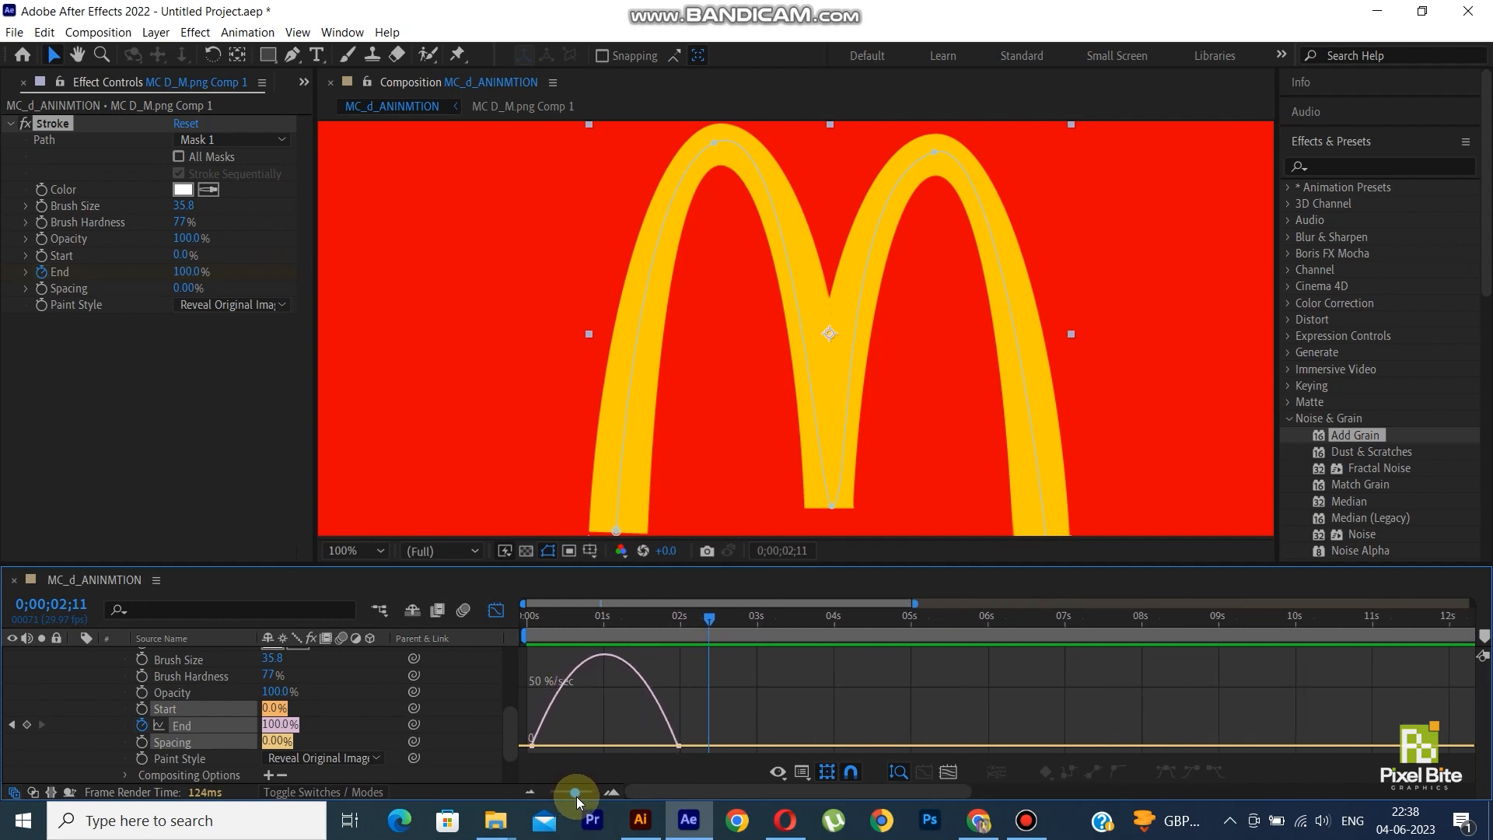
left_click(679, 746)
left_click_drag(660, 748, 587, 751)
left_click_drag(609, 616, 504, 616)
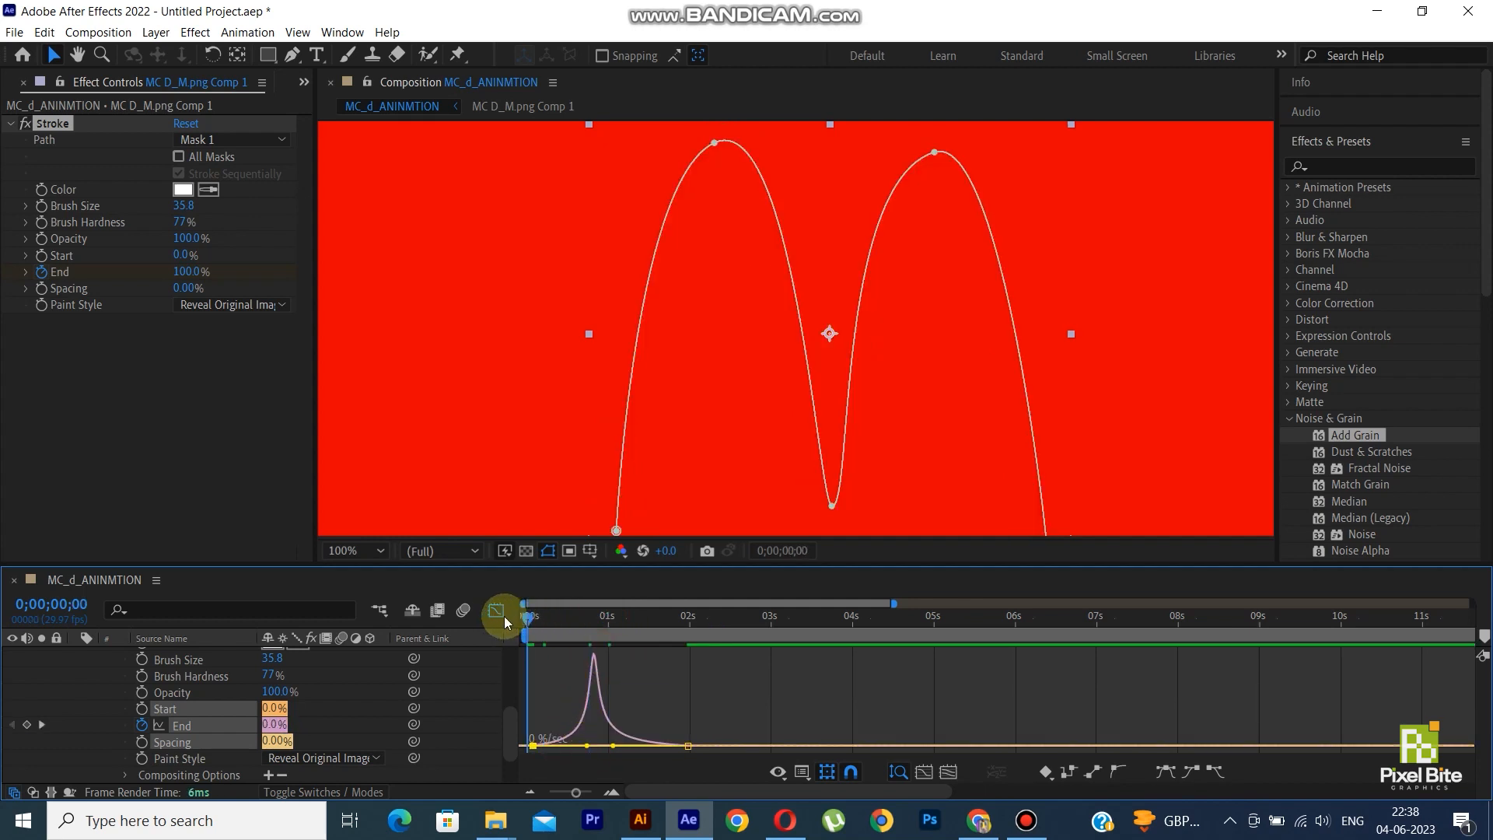
- Reduce the first End keyframe's outgoing influence to about 62% and preview the reveal from the start
key("space")
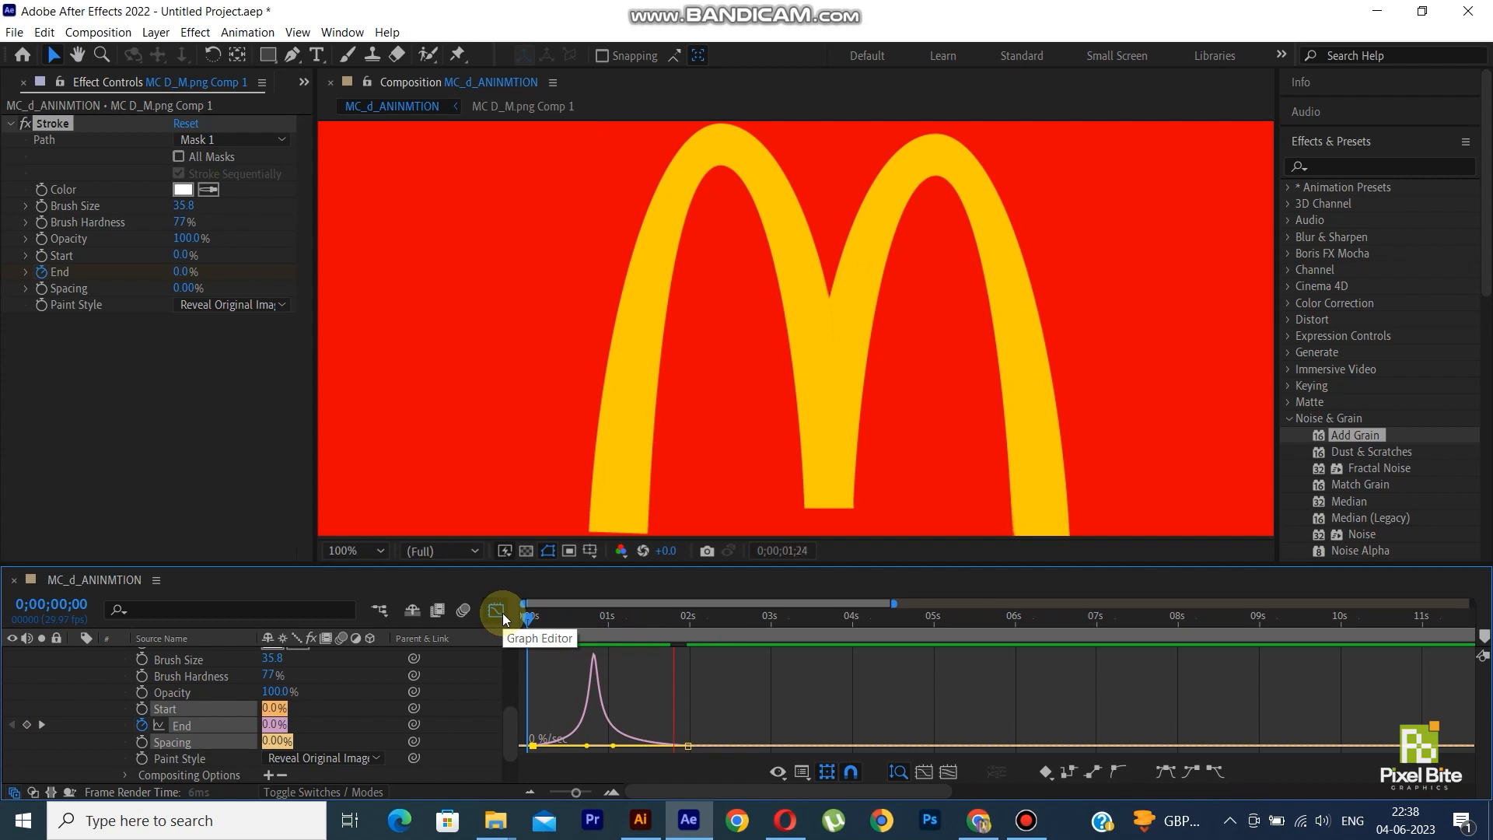
key("space")
key("space")
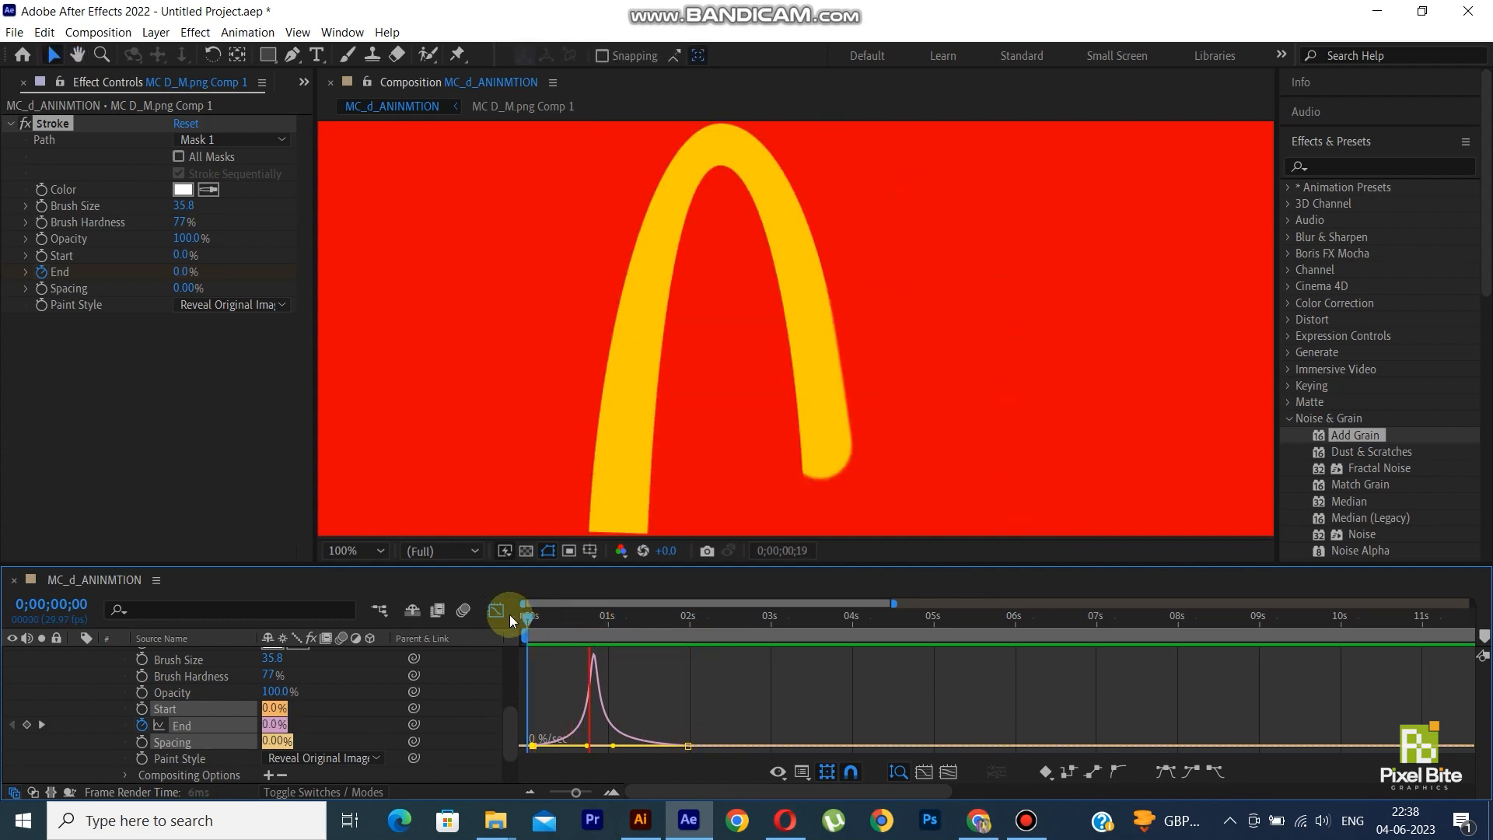
left_click(584, 747)
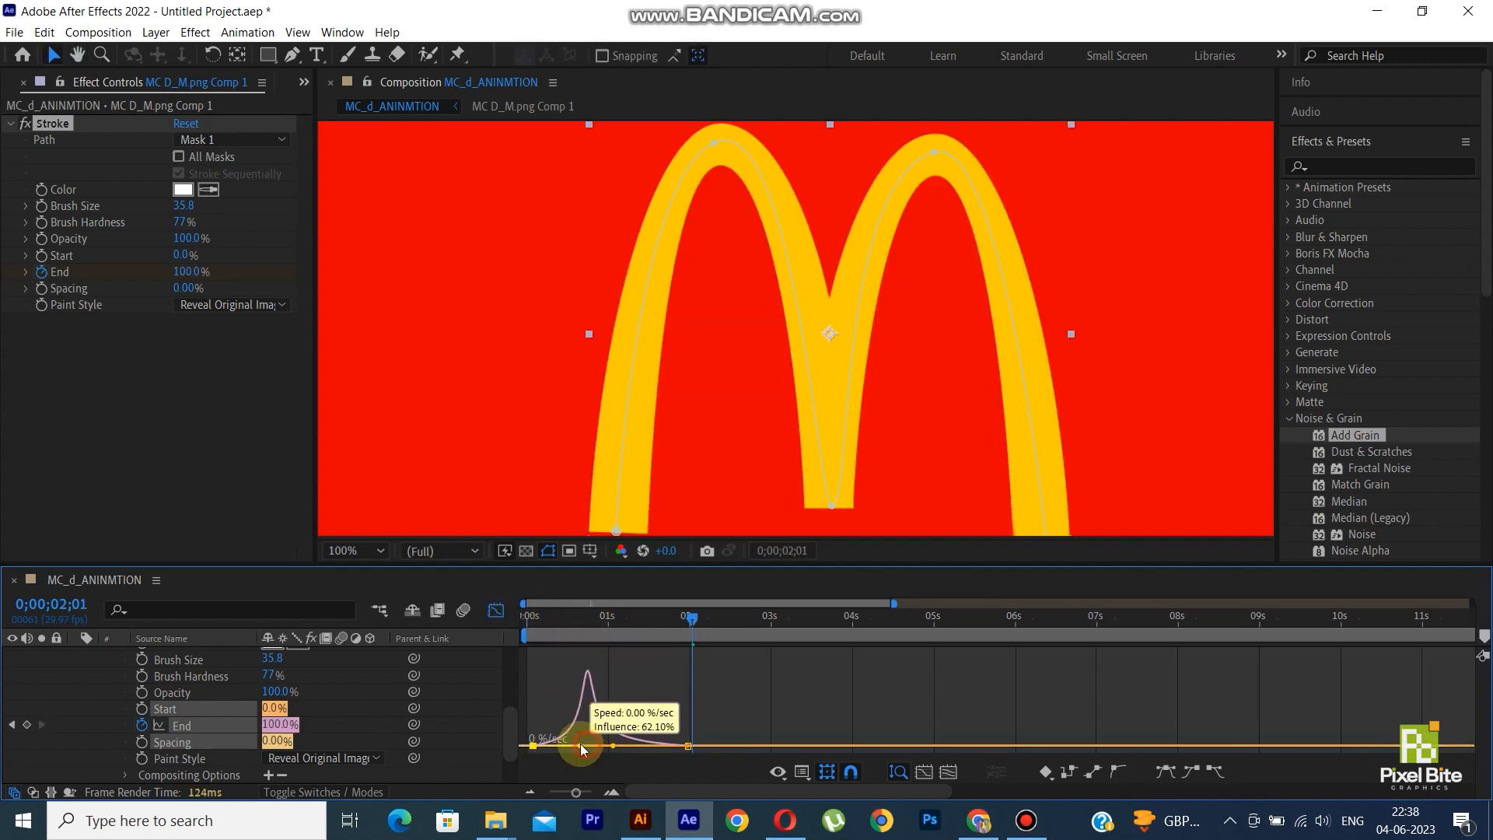
left_click_drag(600, 617, 506, 614)
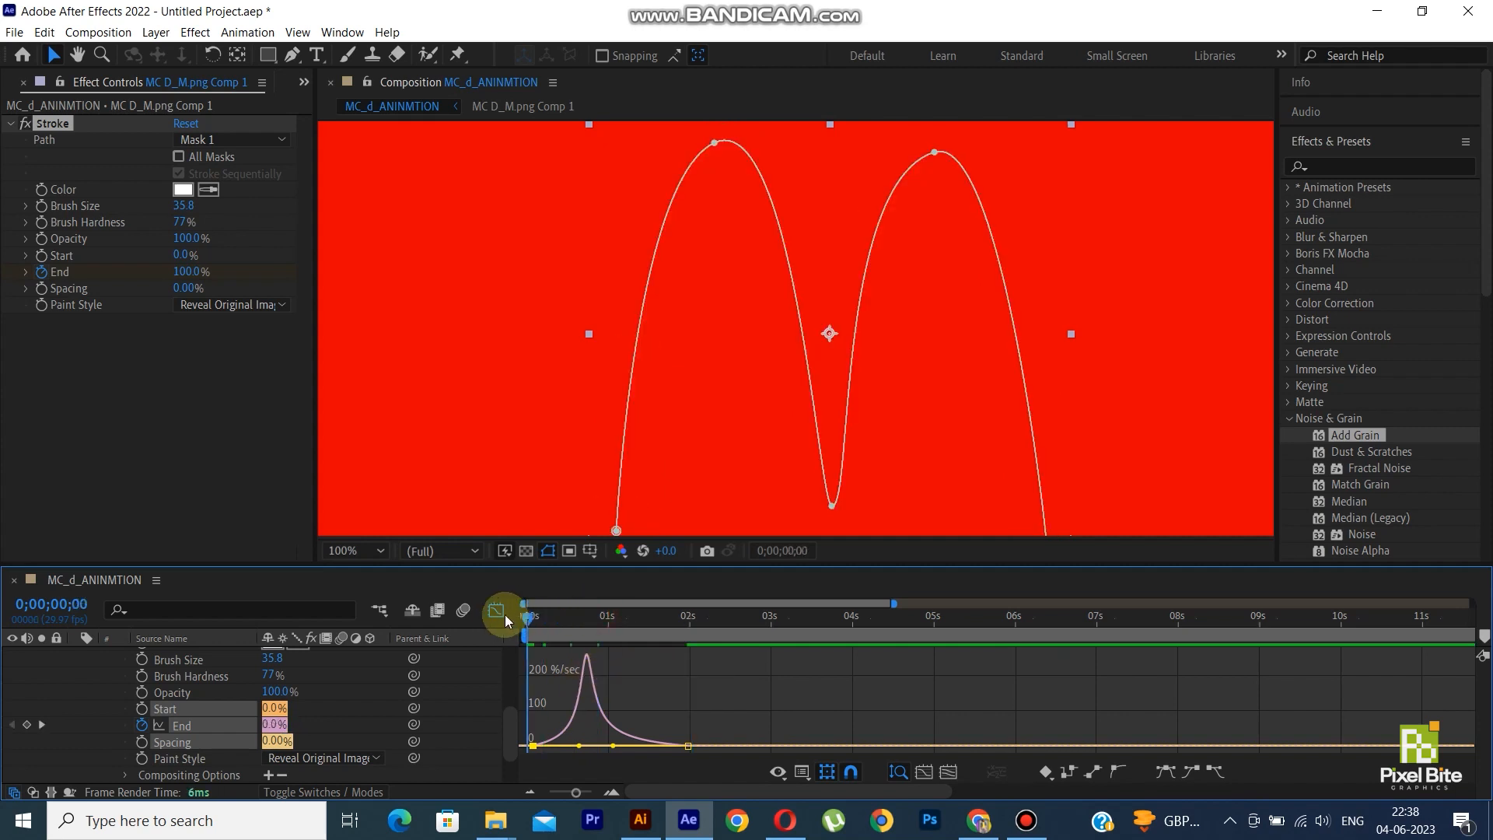
key("space")
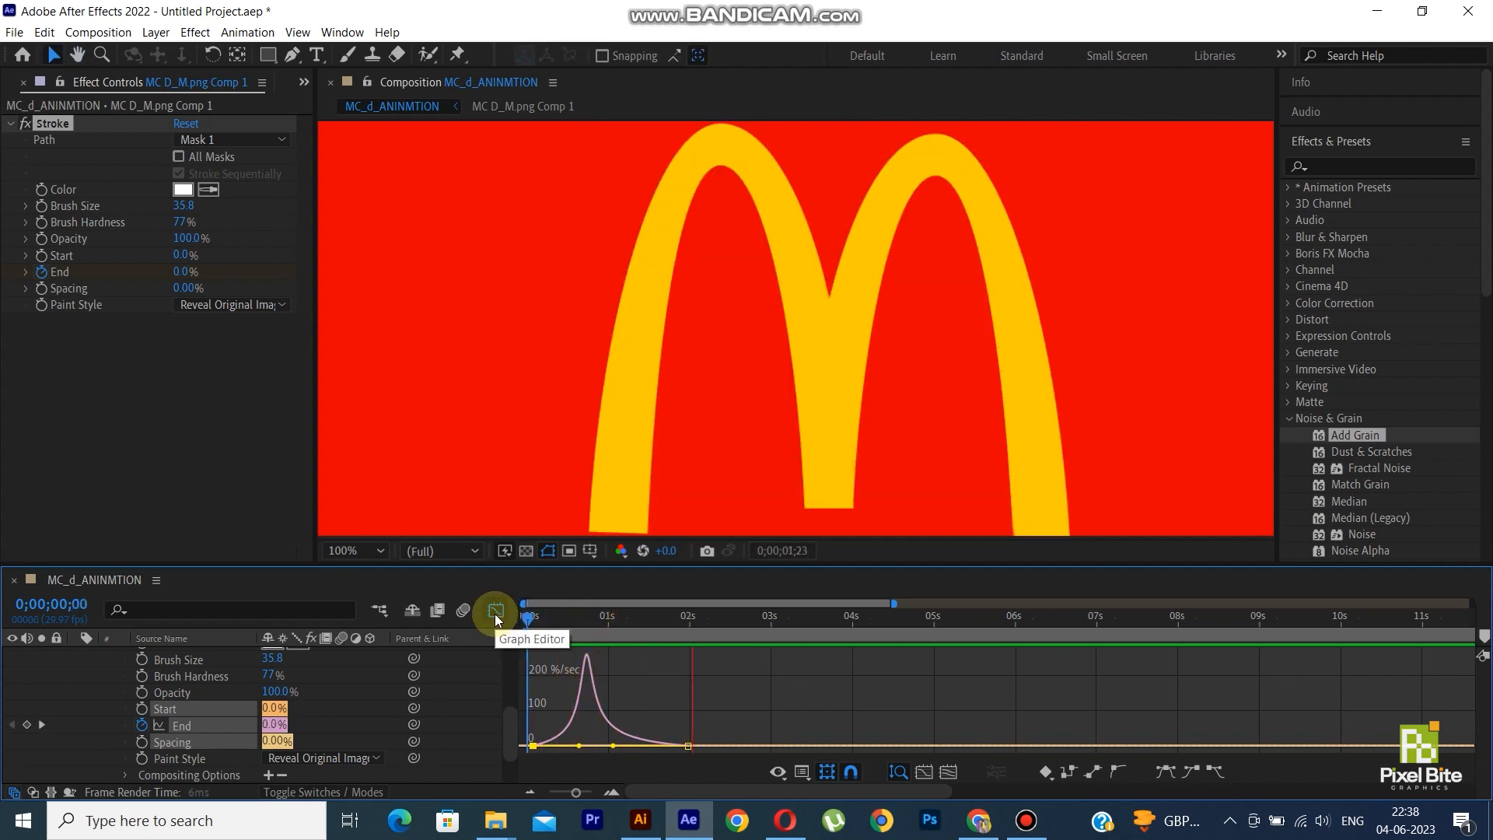
key("space")
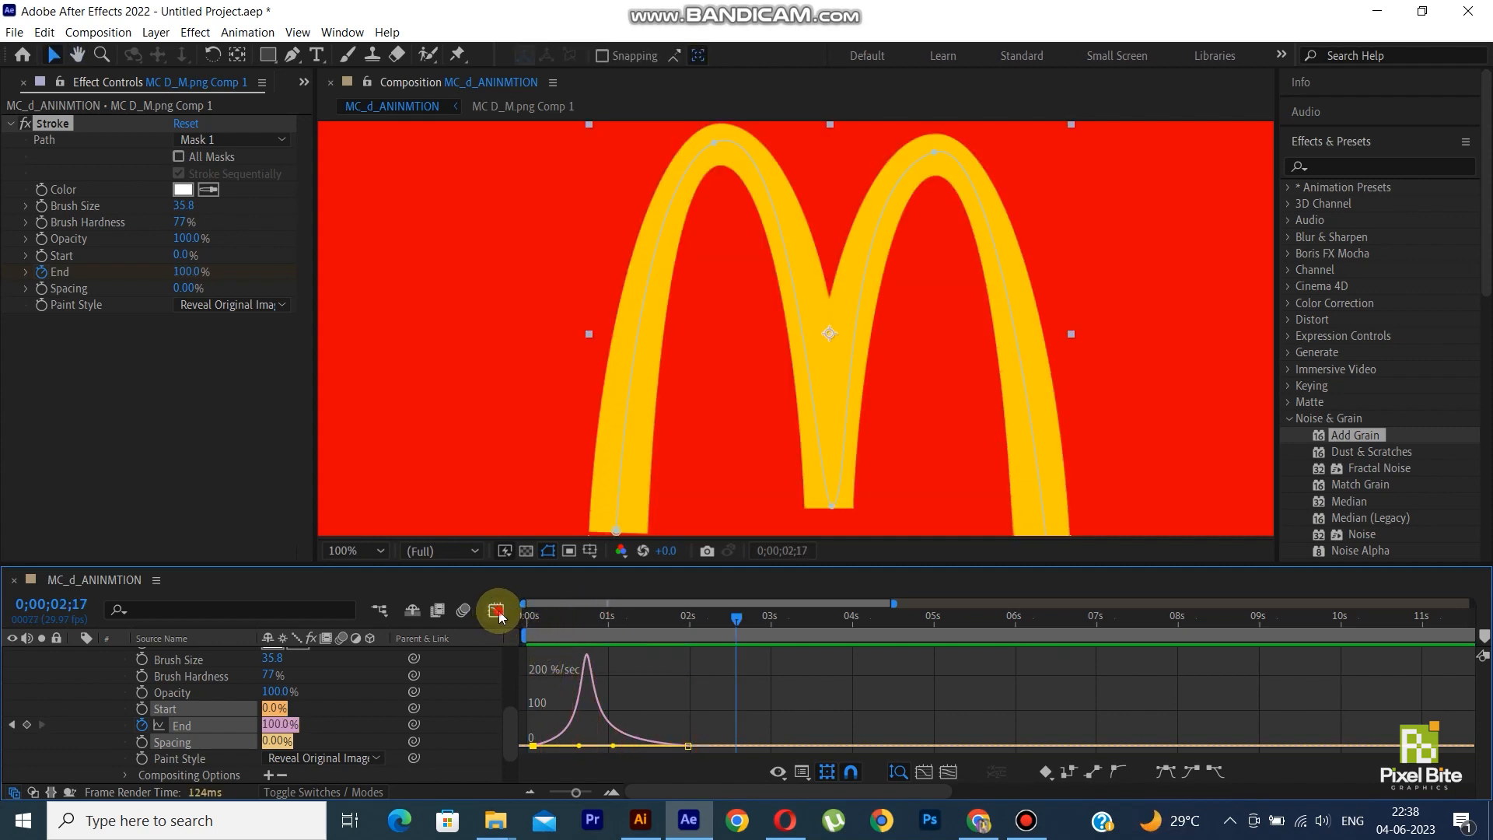
- Leave the Graph Editor, fit the composition in the viewer and play the M animation from the start
left_click(496, 611)
left_click(703, 616)
left_click(380, 551)
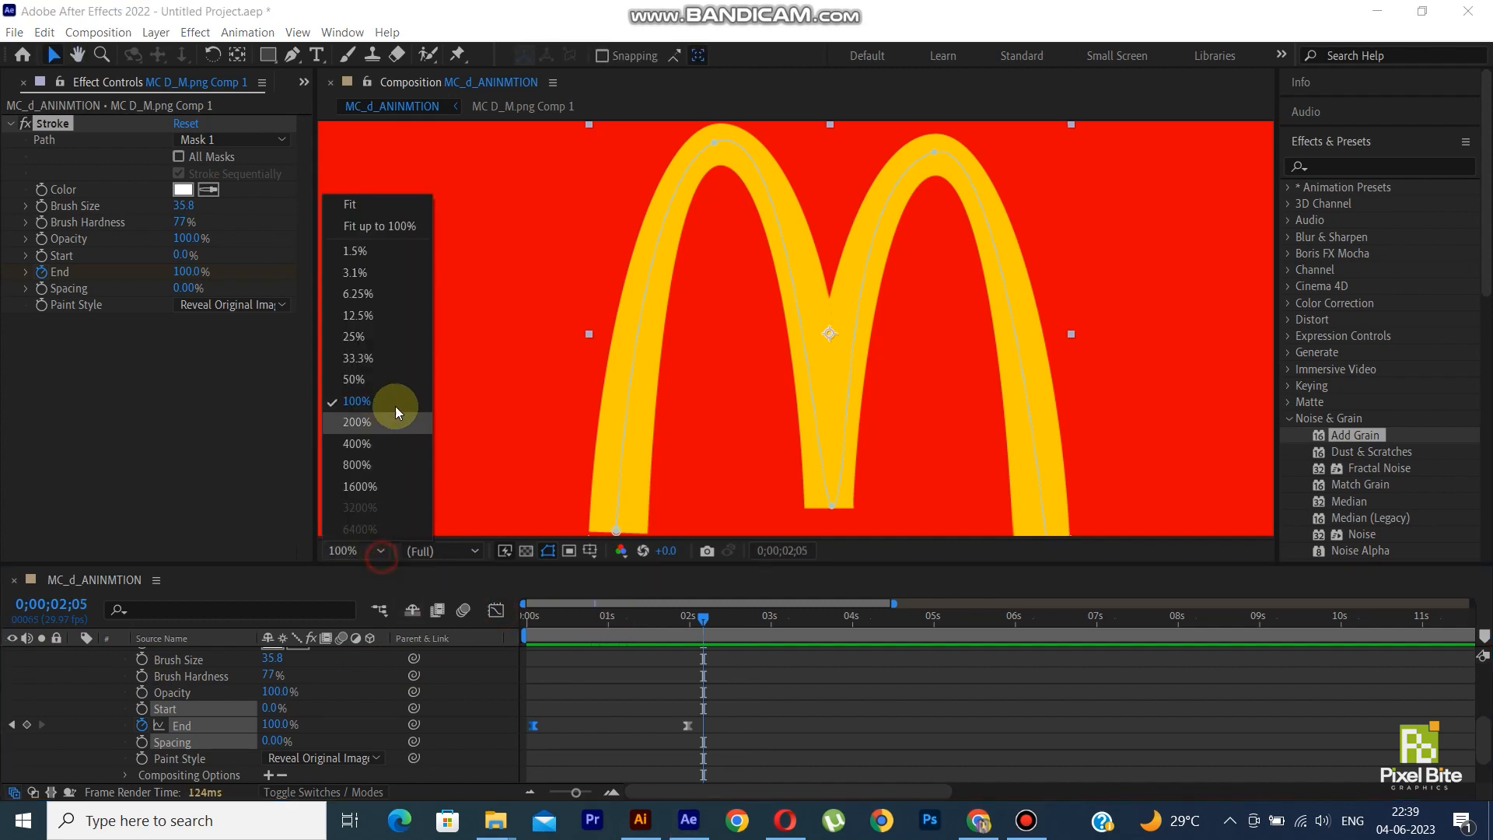
left_click(370, 205)
left_click_drag(731, 612, 474, 633)
key("space")
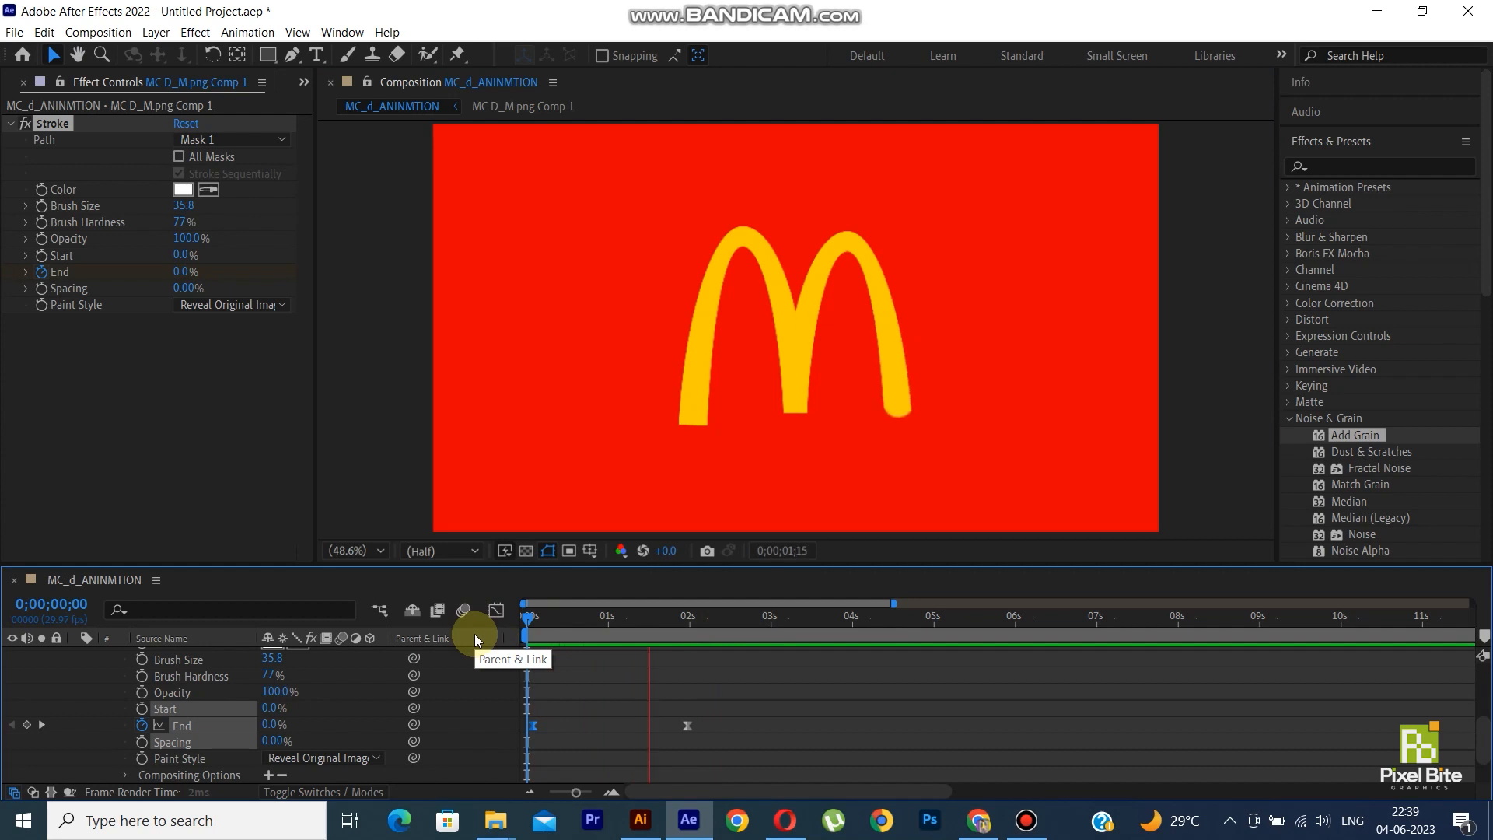
key("space")
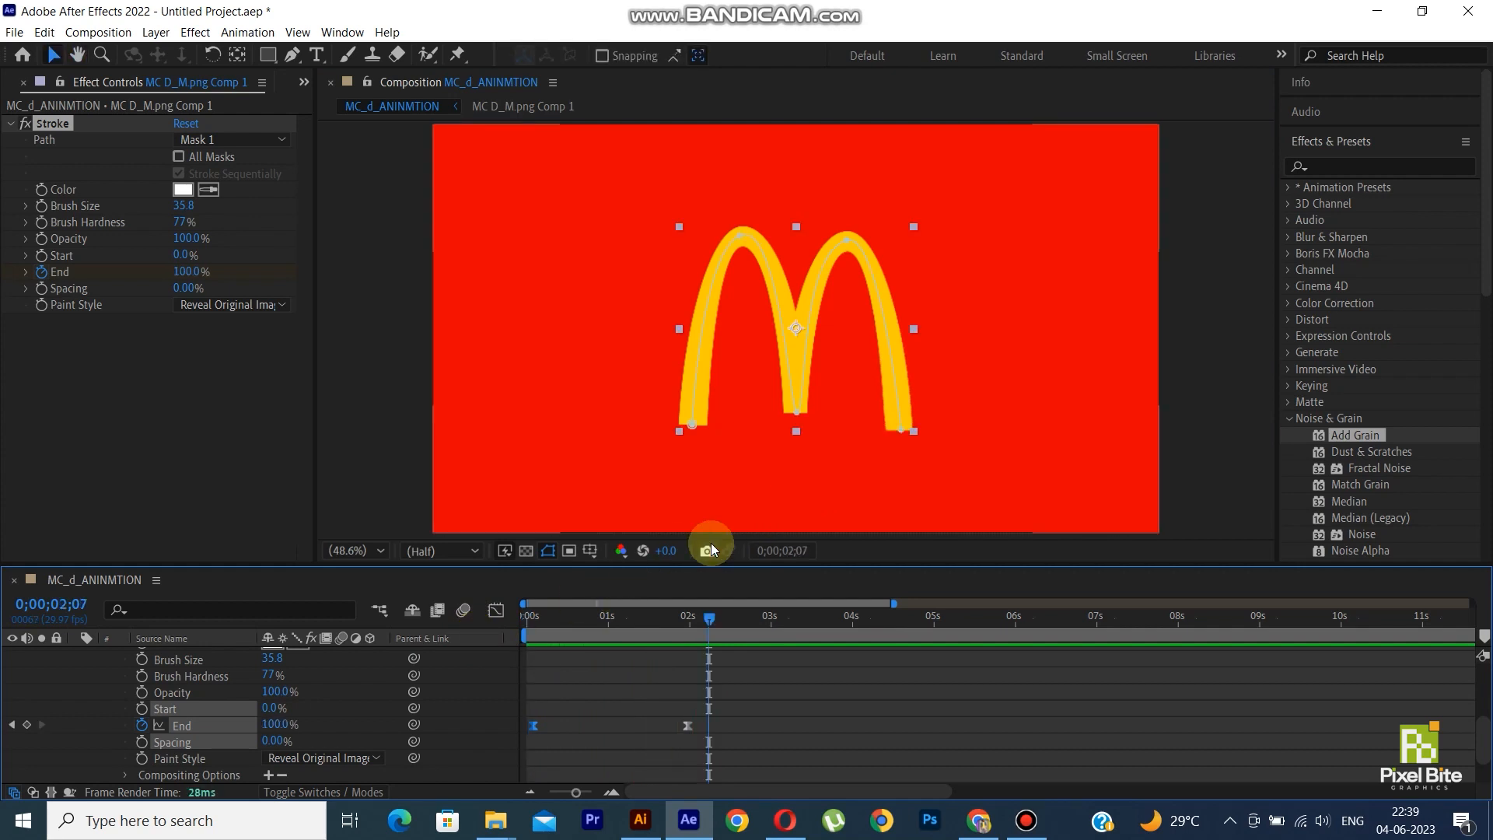
- Collapse the MC D_M.png Comp 1 layer's properties and duplicate the layer
scroll(133, 671, "up", 1)
scroll(134, 670, "up", 5)
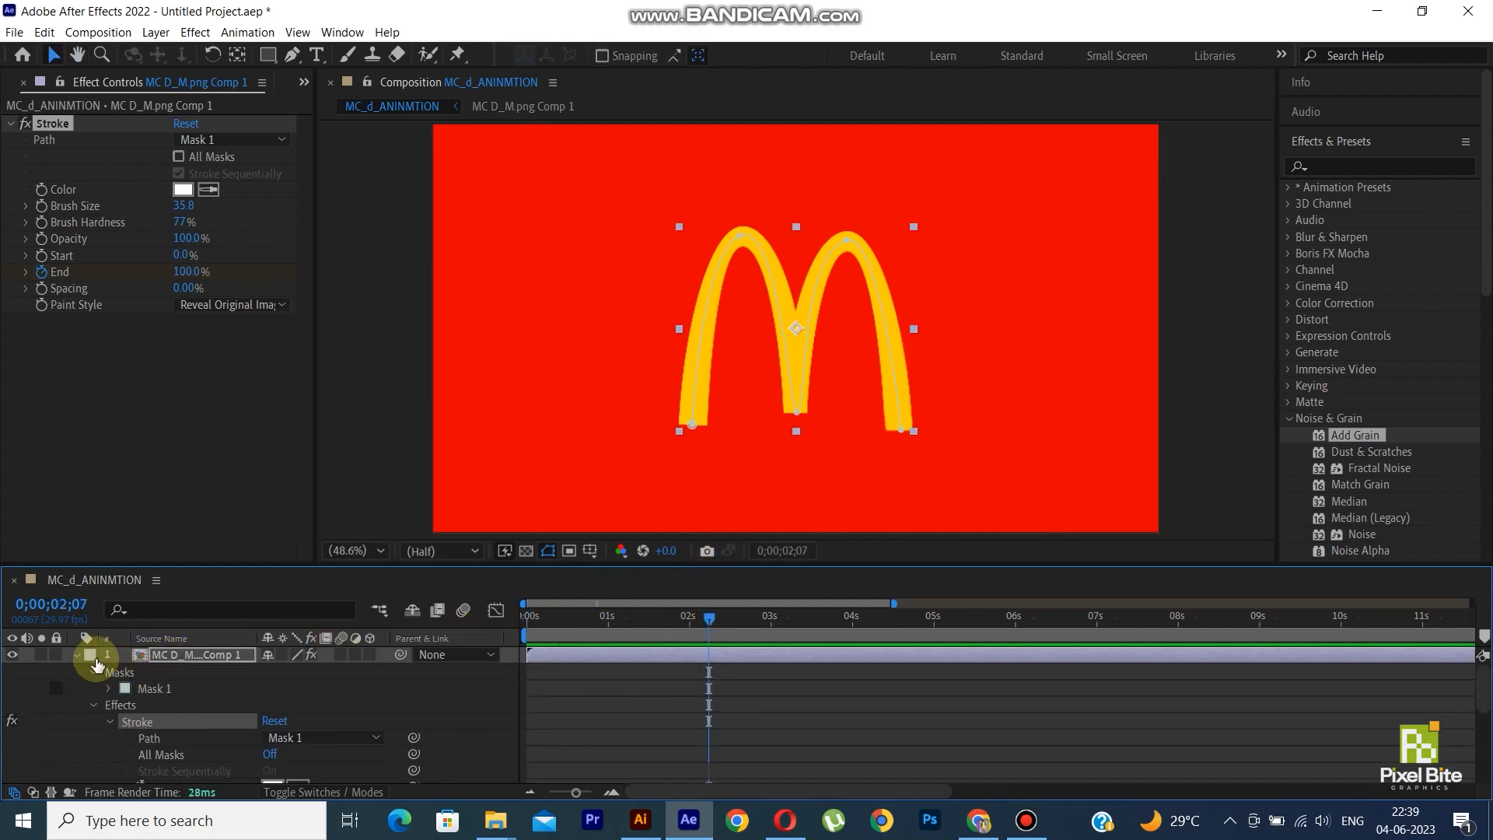
left_click(86, 659)
left_click(77, 656)
left_click(153, 661)
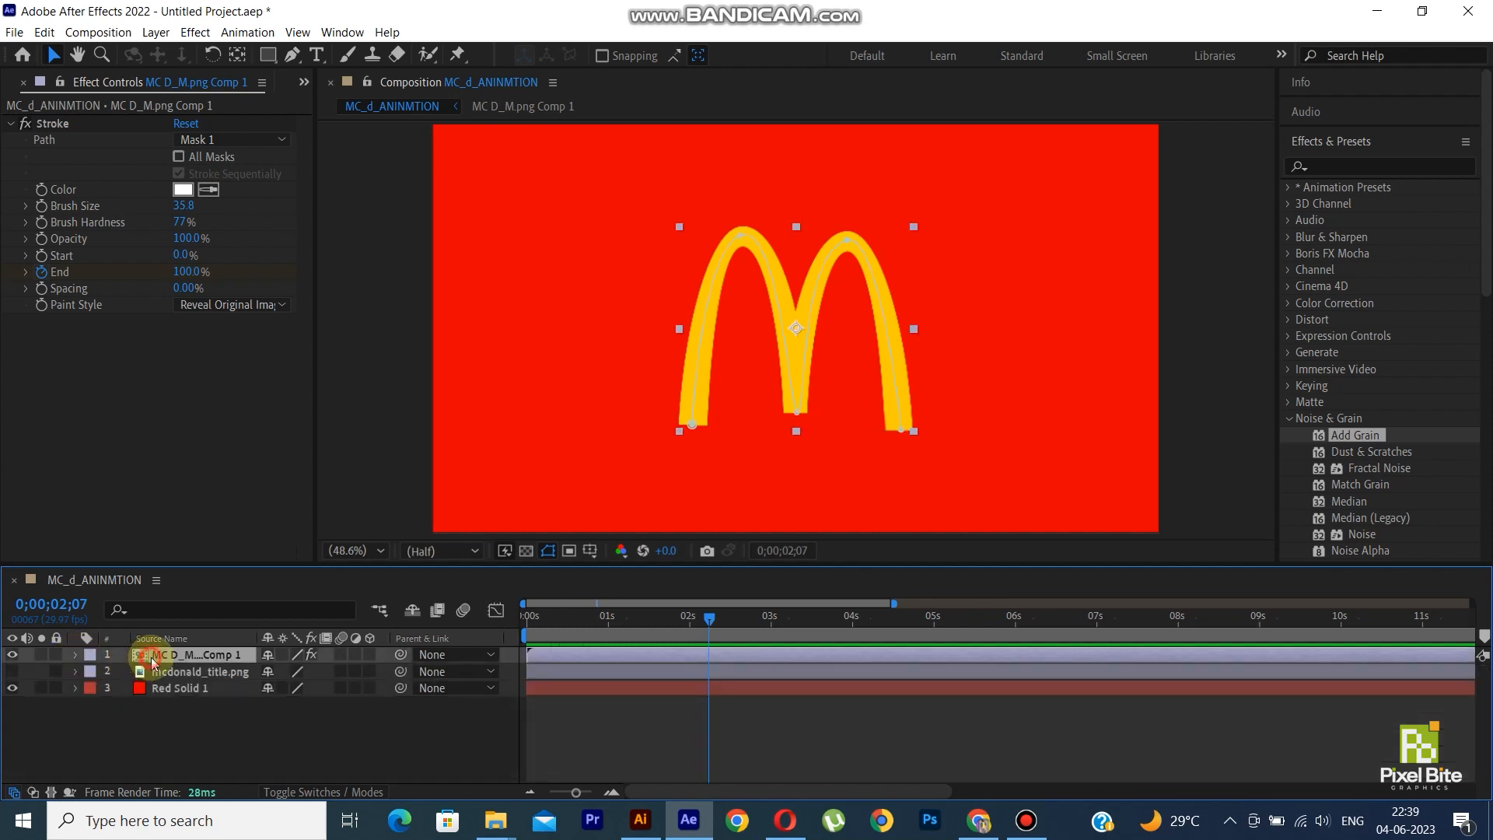
key("ctrl+d")
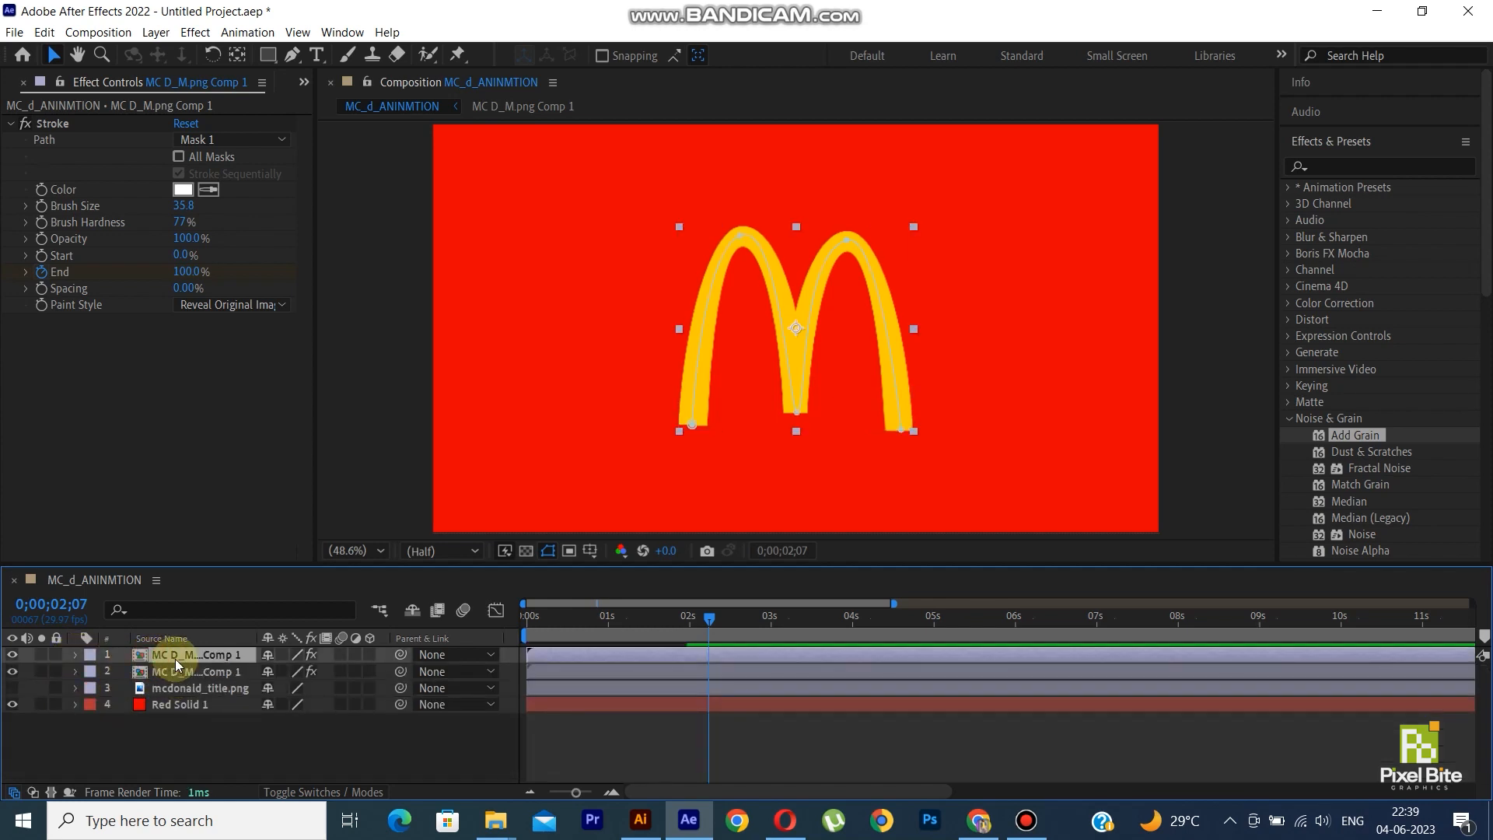
- Pre-compose the upper M layer copy as "MC D_M.png duplicate", leaving all attributes in MC_d_ANINMTION
right_click(229, 658)
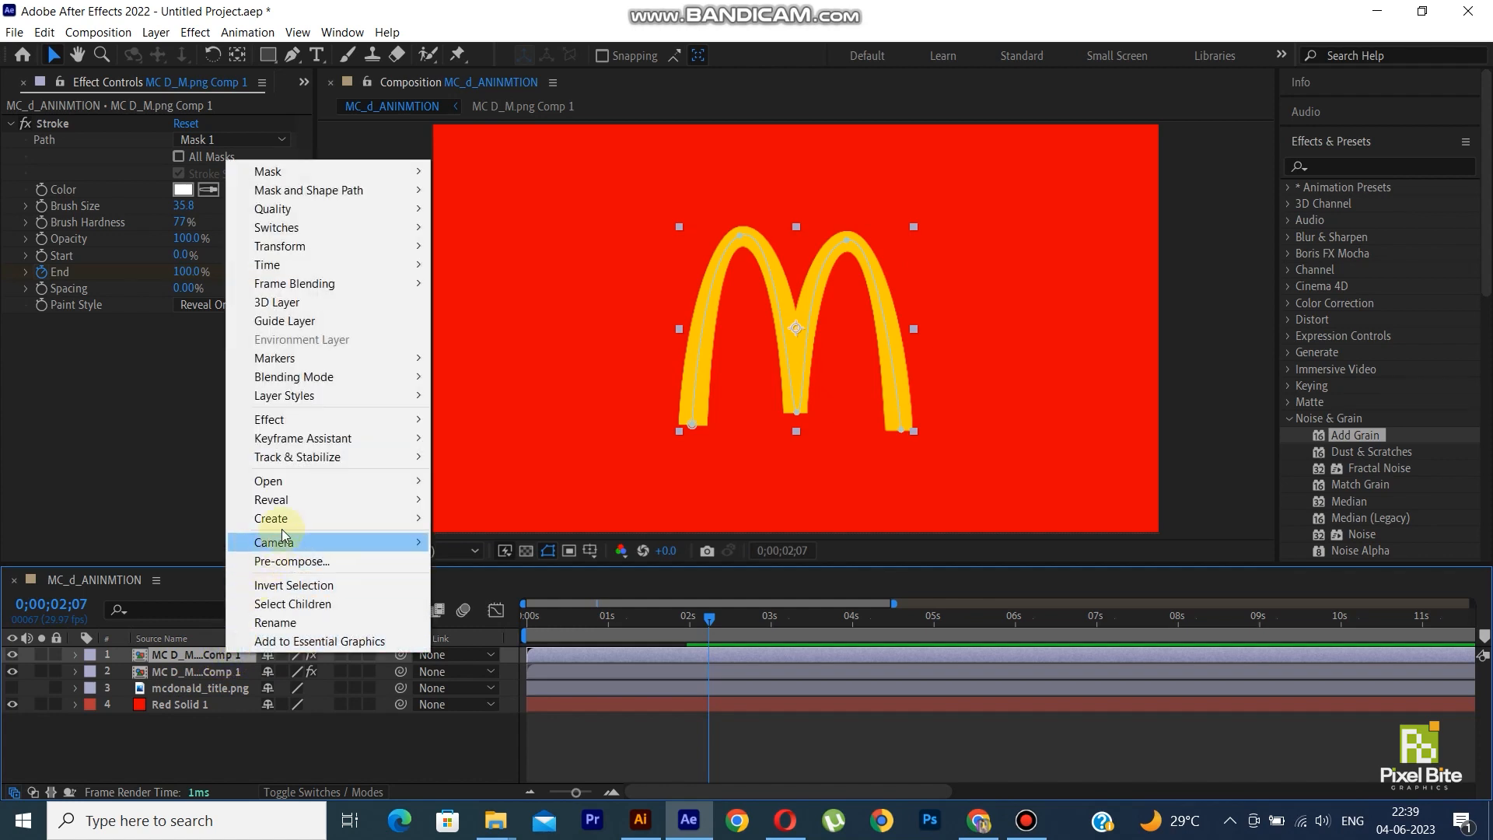
left_click(293, 561)
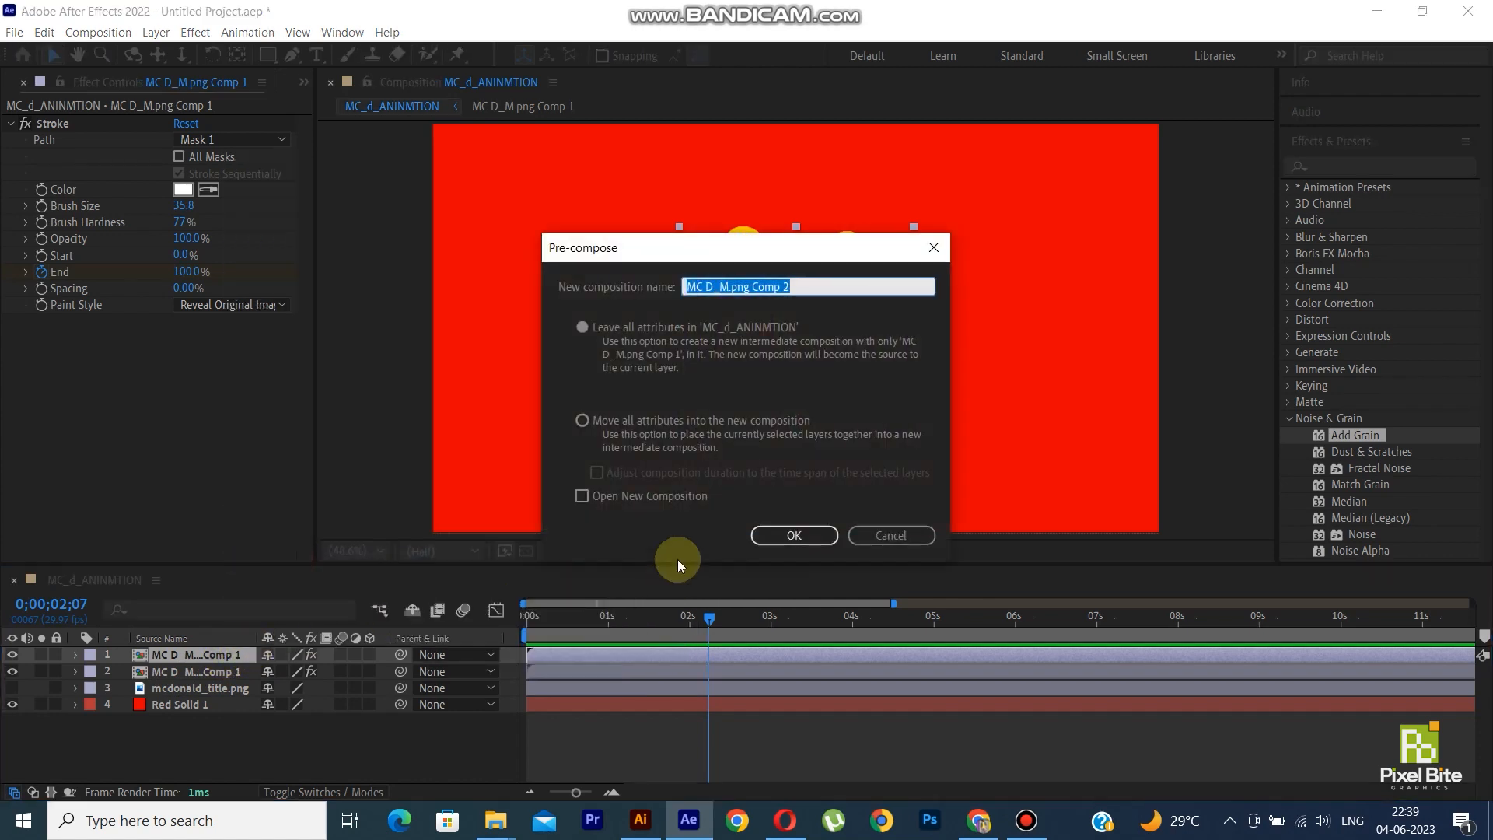
left_click(797, 286)
left_click_drag(797, 286, 755, 287)
type("duplicate")
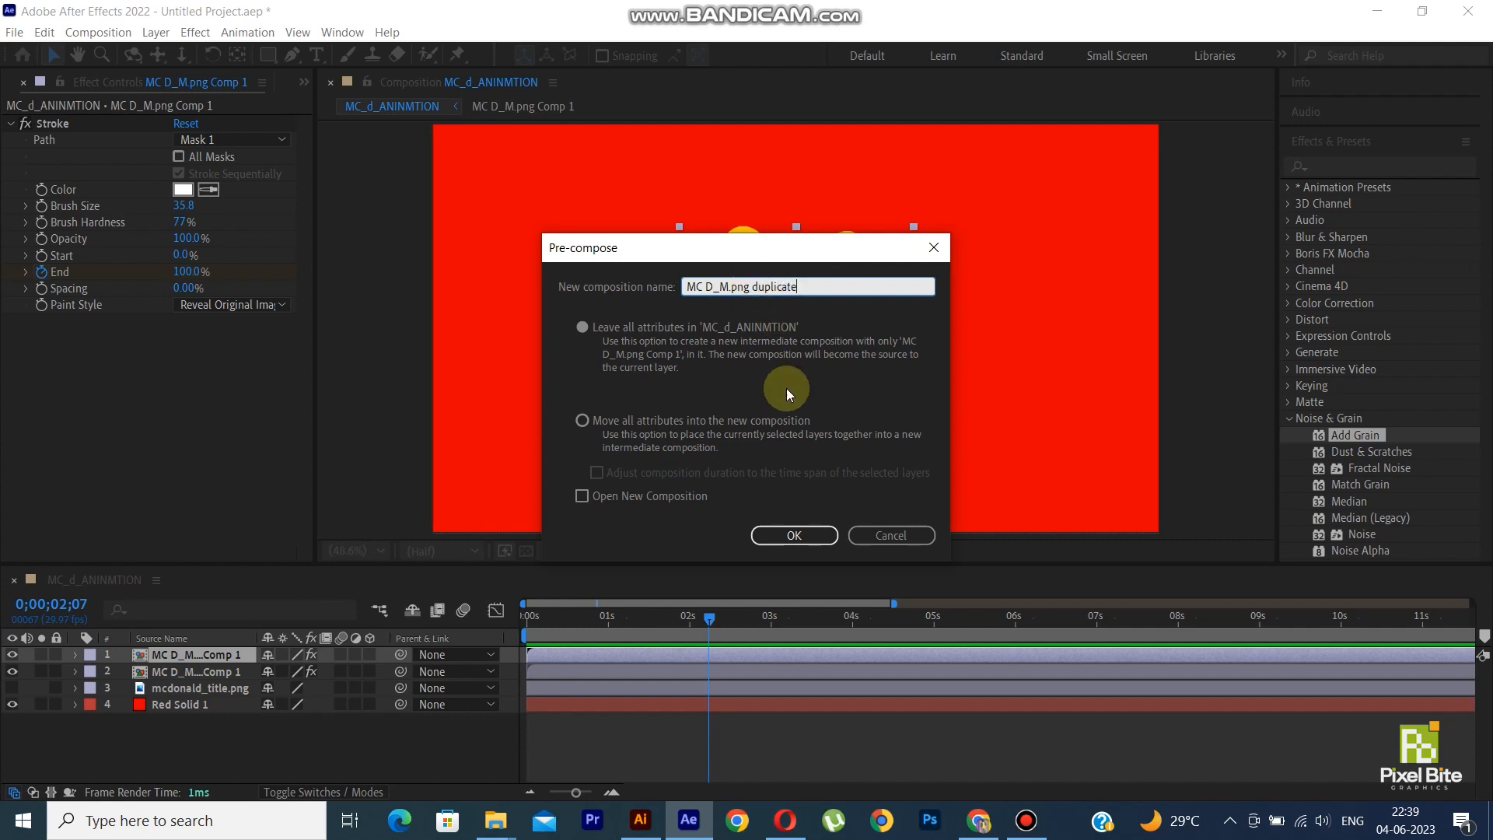
left_click(794, 535)
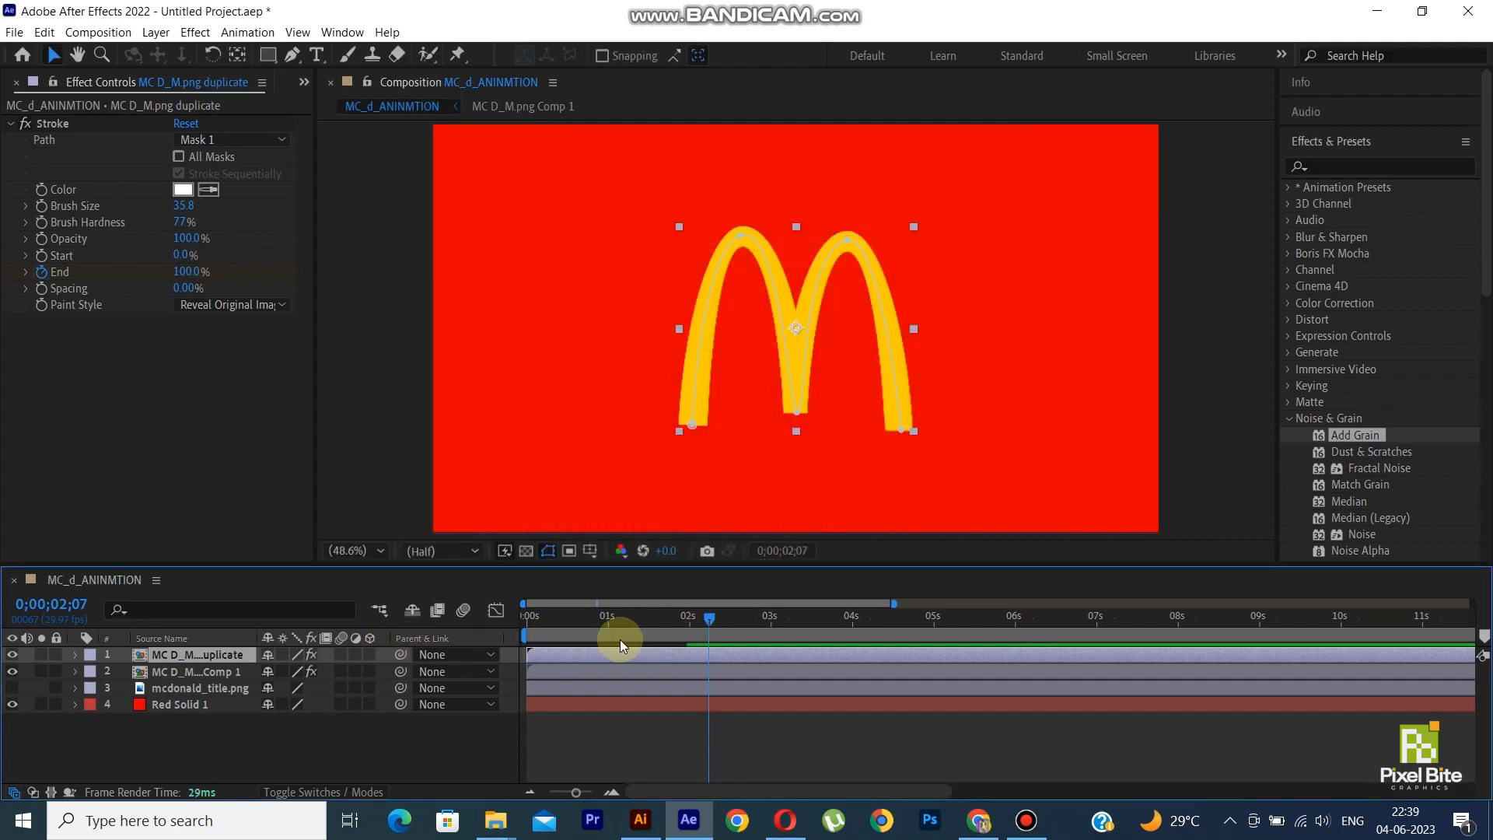
- Apply the Fill effect to the MC D_M.png duplicate layer, and place it beneath the hidden MC D_M.png Comp 1 layer
left_click_drag(573, 620, 606, 618)
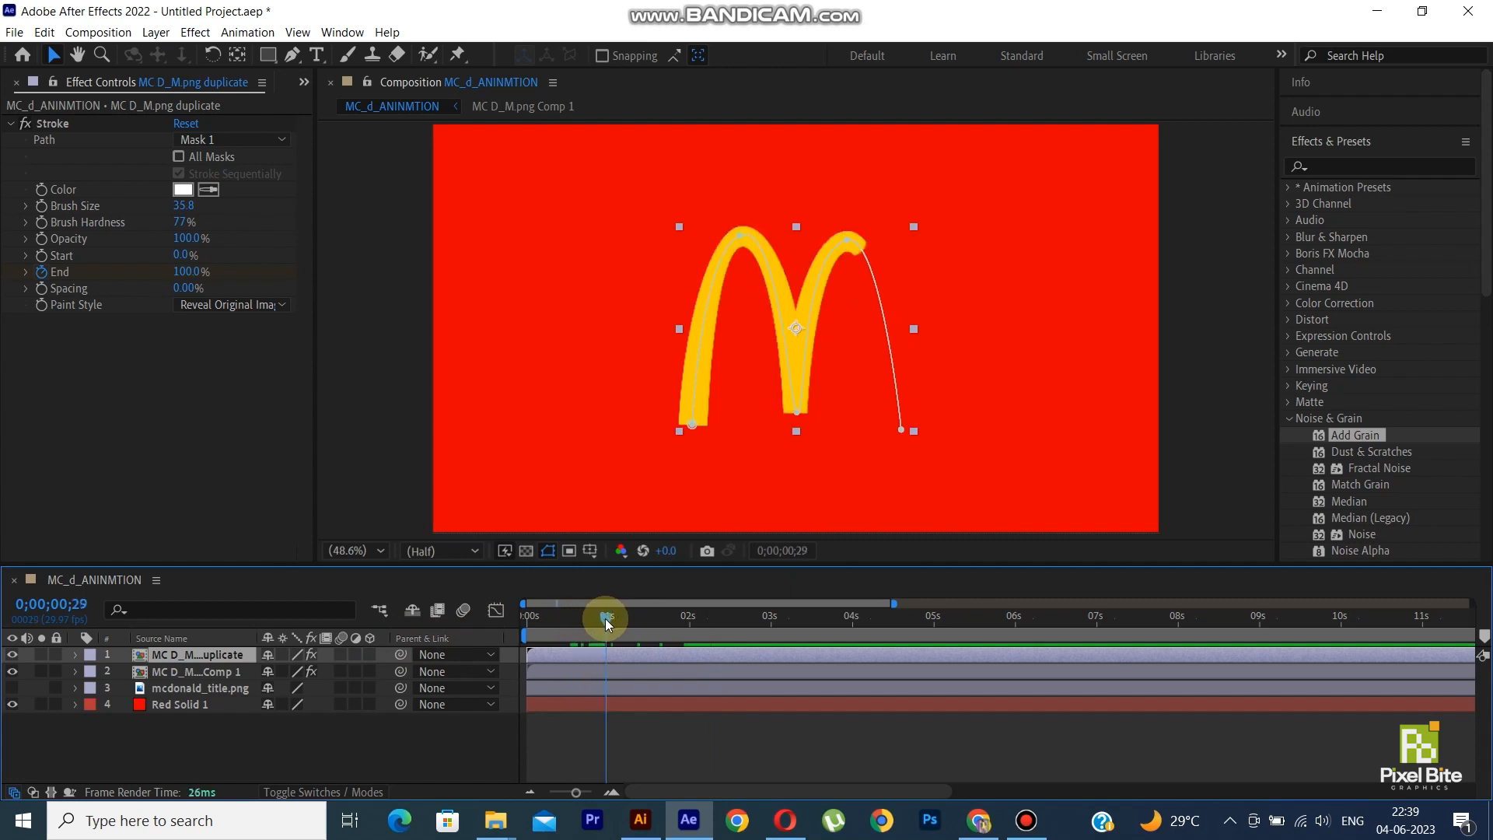
left_click(1340, 168)
type("fill")
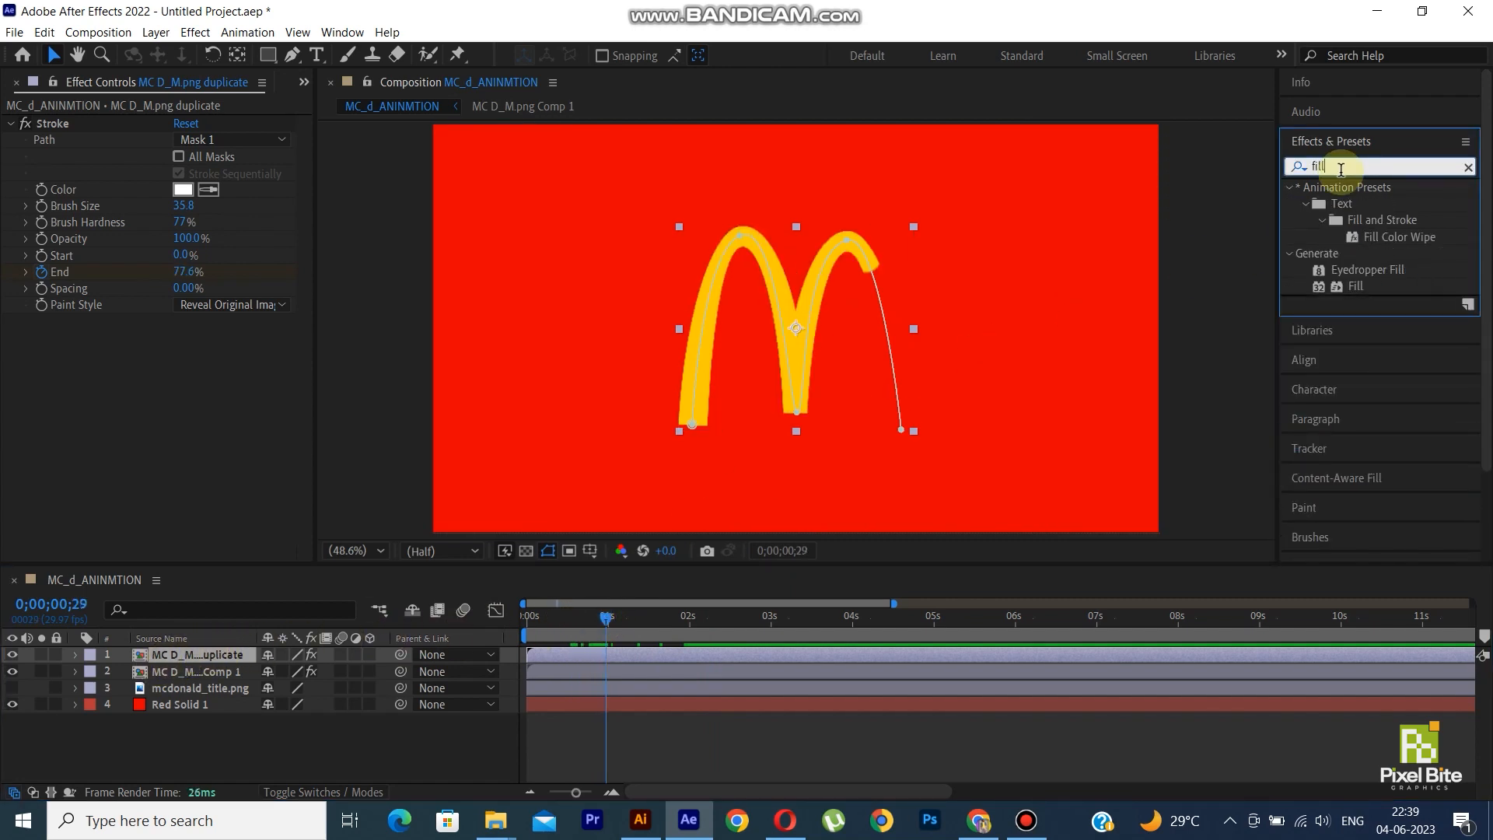
double_click(1355, 286)
left_click_drag(198, 656, 203, 681)
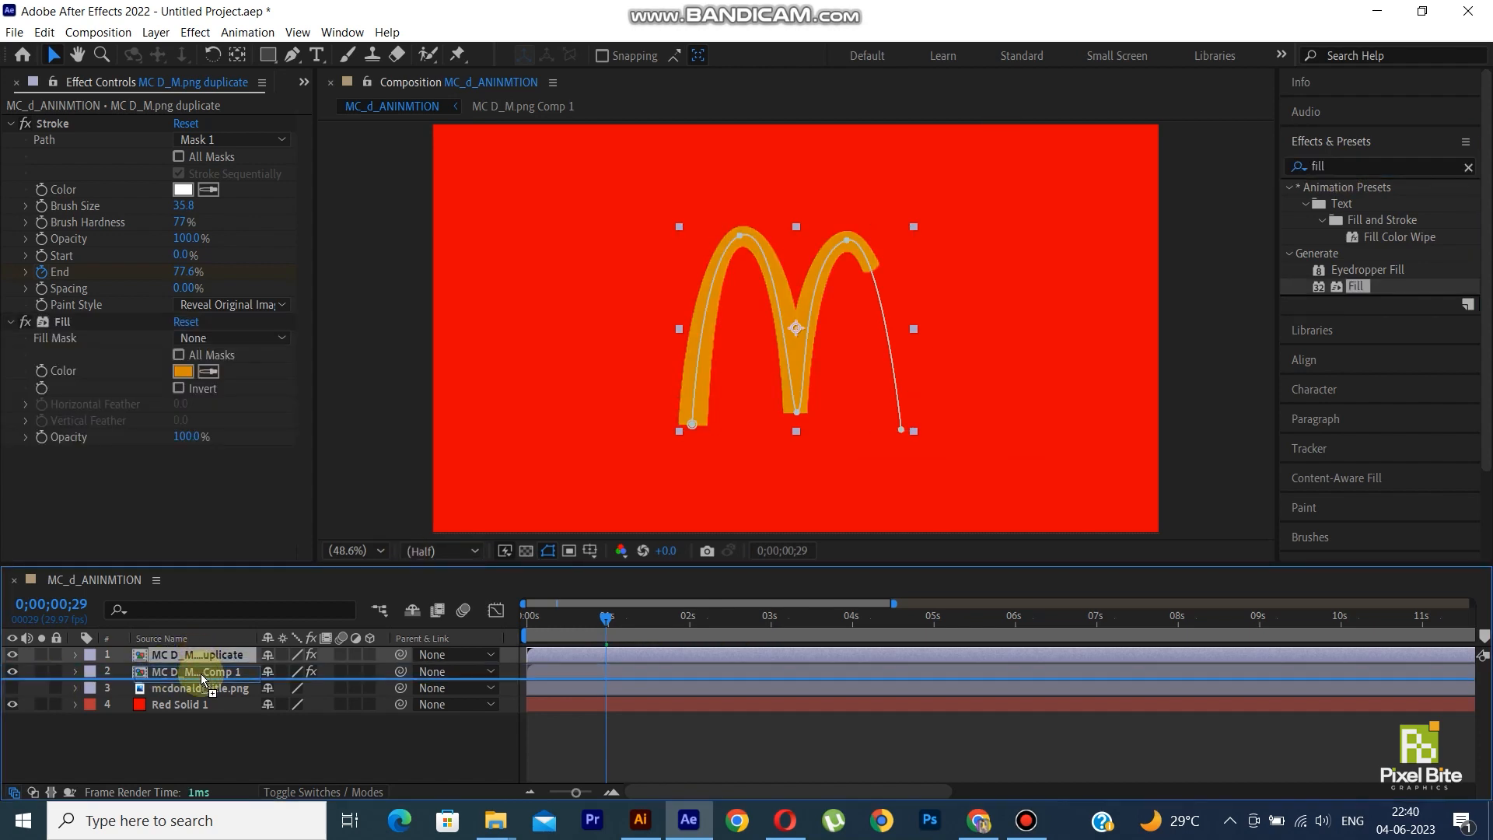
left_click(12, 655)
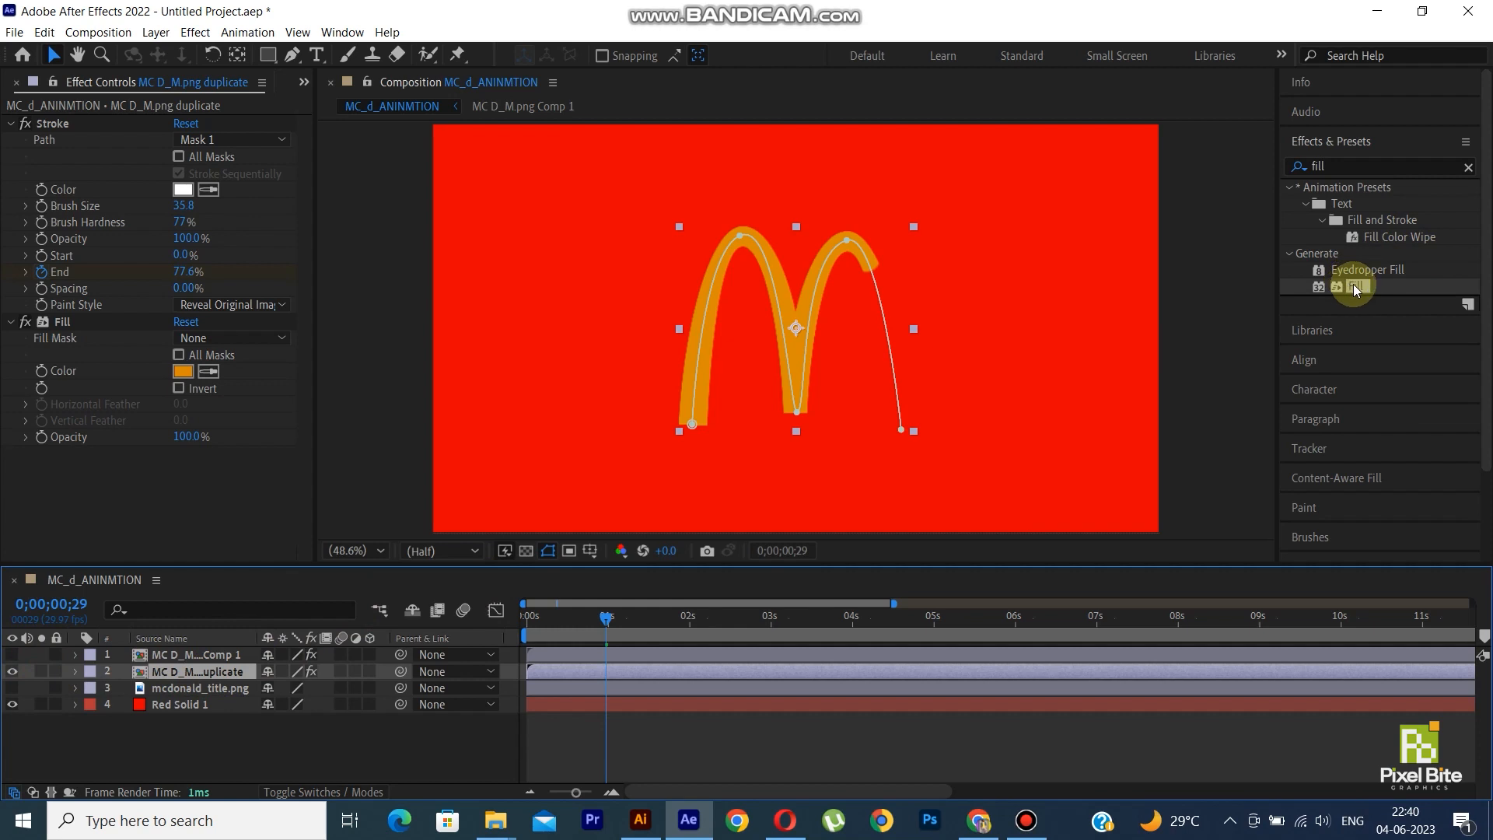
- Delete the Fill effect from the MC D_M.png duplicate layer and apply a fresh one to it
left_click(75, 321)
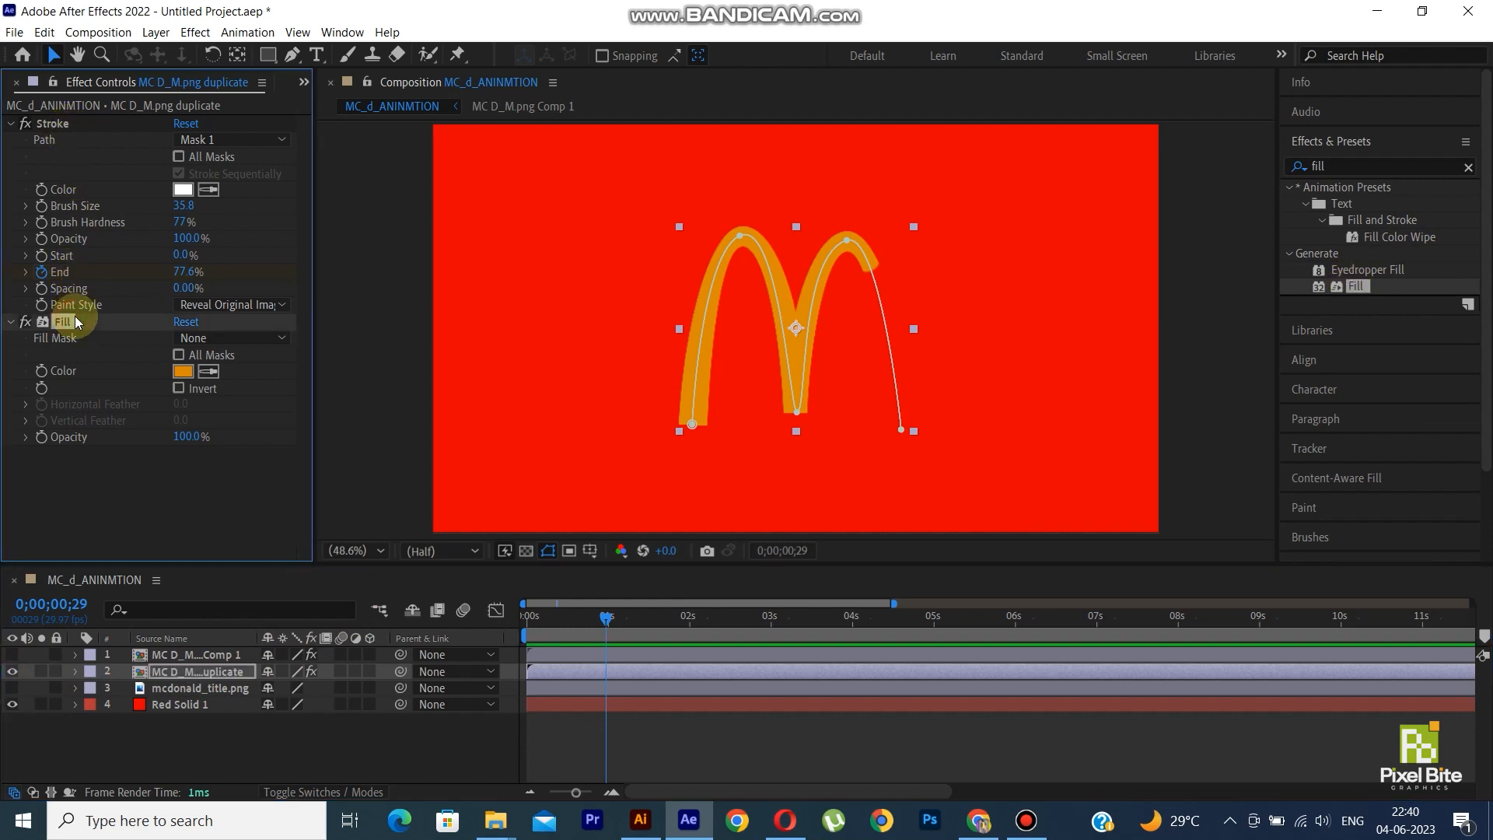
key("Delete")
mouse_move(1353, 286)
left_mouse_down()
mouse_move(684, 417)
mouse_move(458, 525)
mouse_move(233, 603)
mouse_move(268, 669)
left_mouse_up()
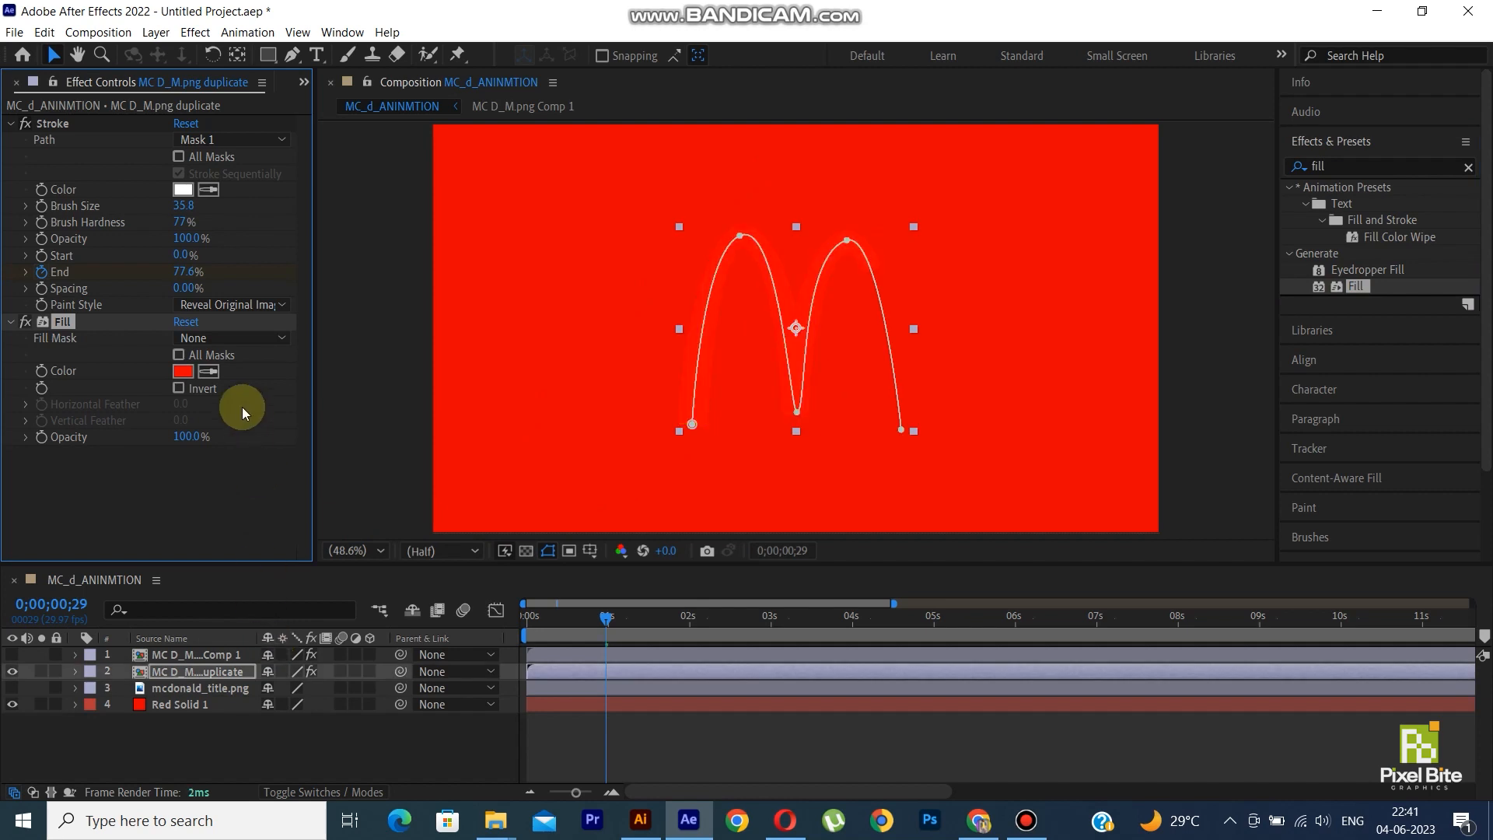
- Set the Fill color of the MC D_M.png duplicate layer to orange FFA000
left_click(184, 371)
left_click_drag(783, 517, 782, 444)
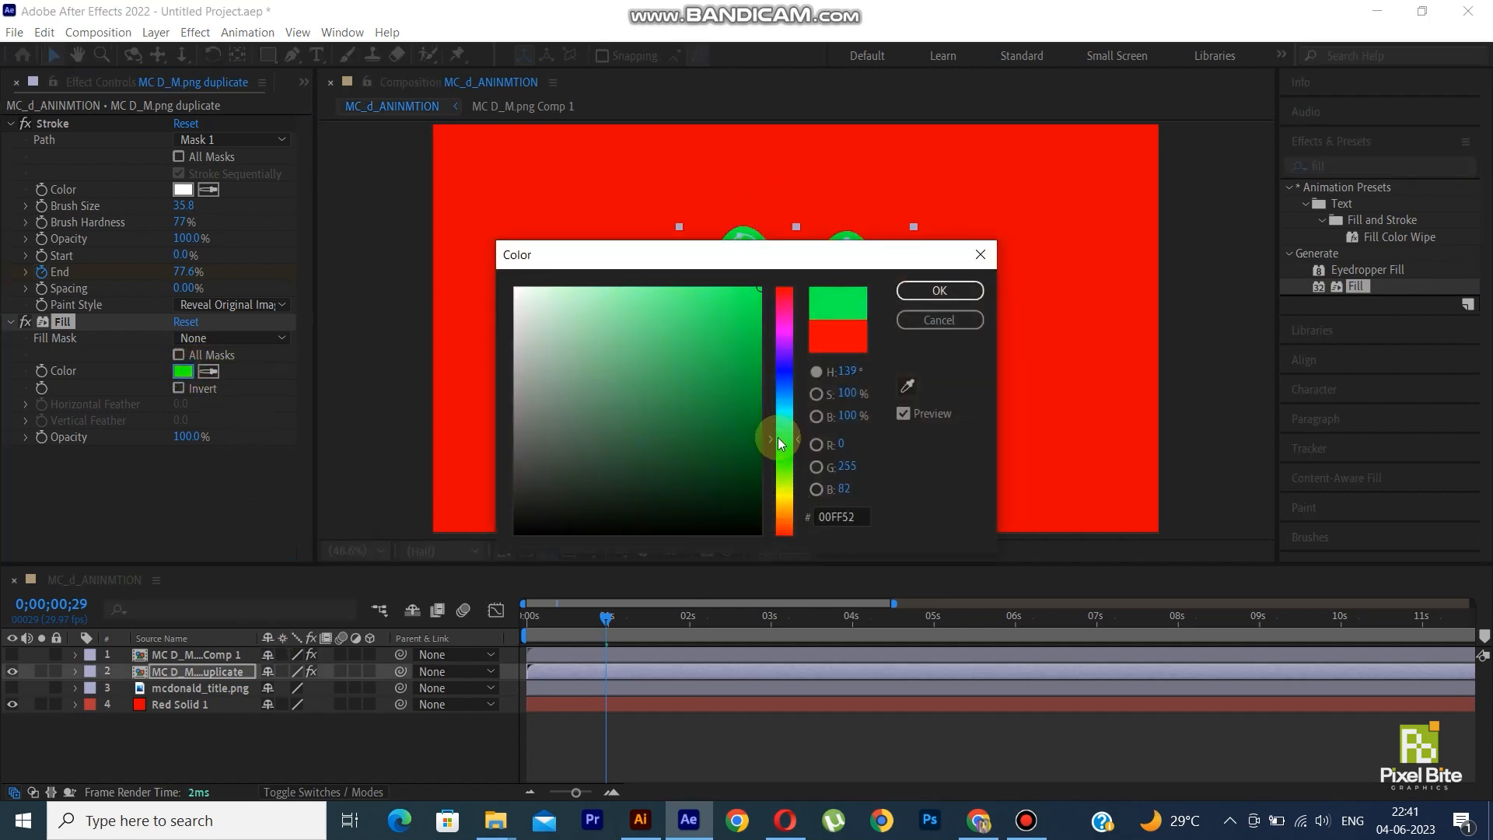
left_click_drag(787, 513, 795, 508)
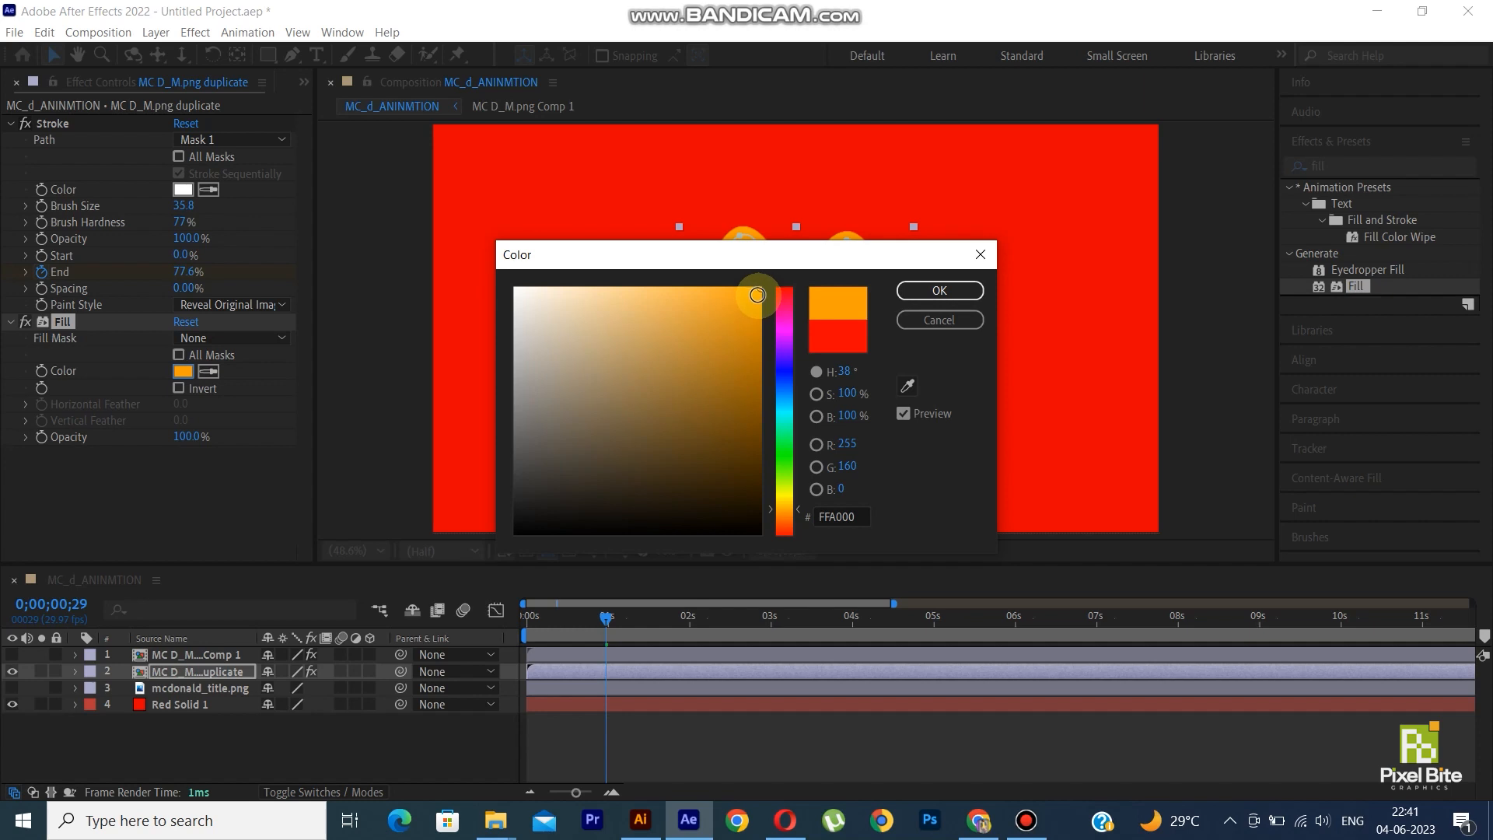
left_click(939, 290)
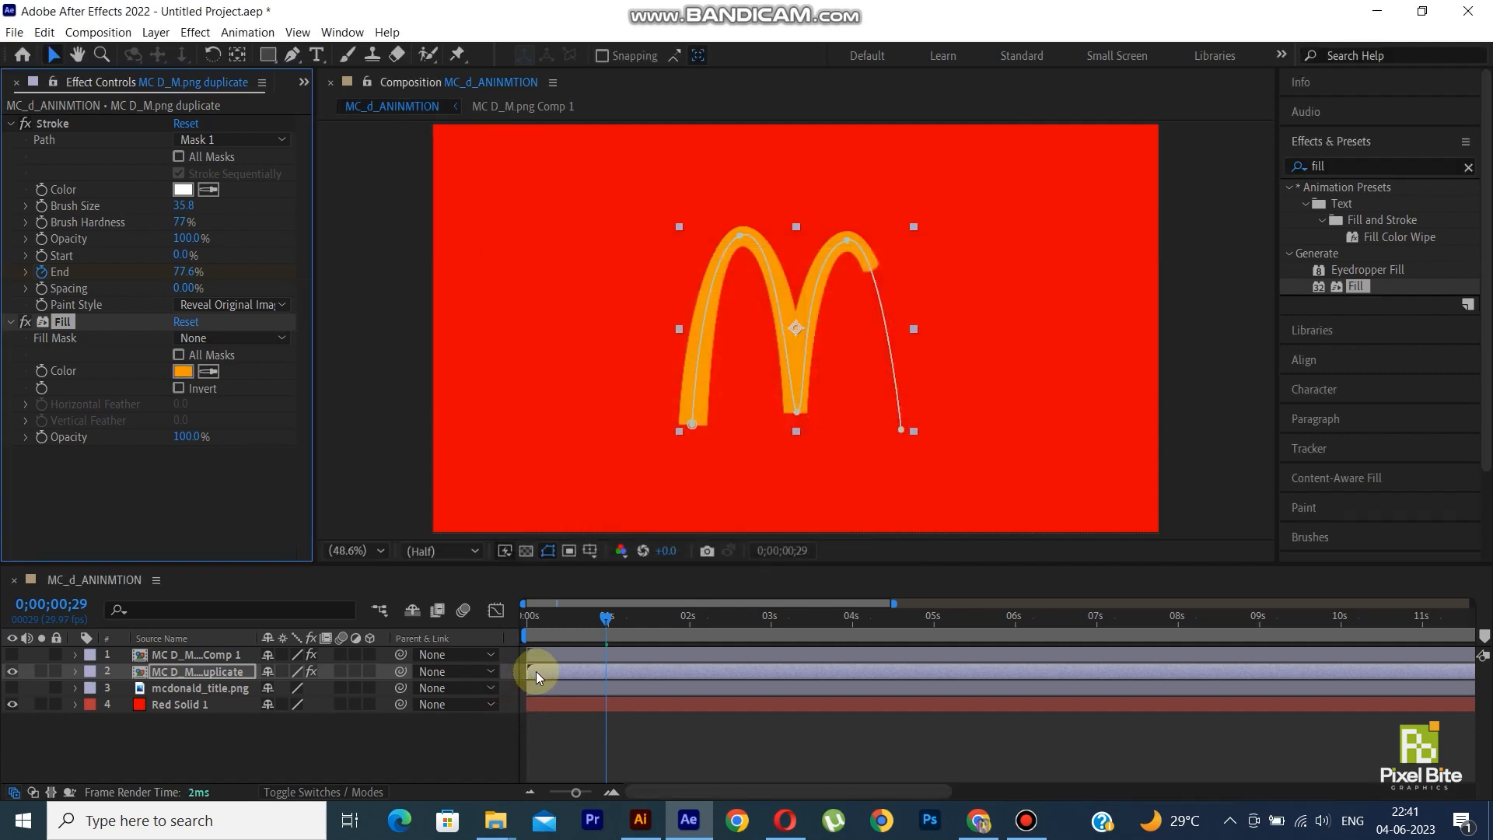
- Start the MC D_M.png Comp 1 layer slightly later than the duplicate, show it again and preview the offset from the start
left_click(540, 667)
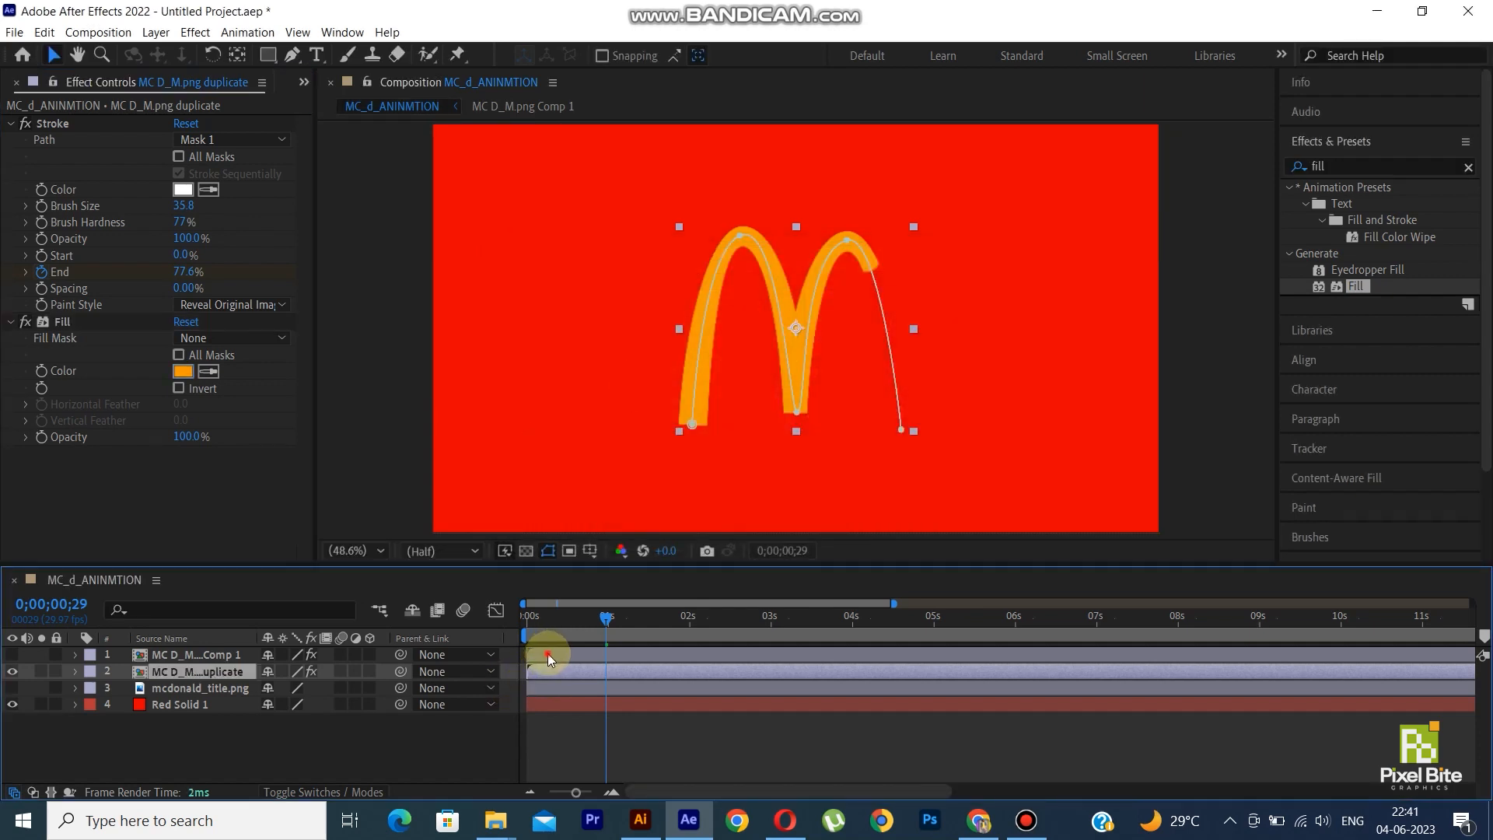
left_click(549, 652)
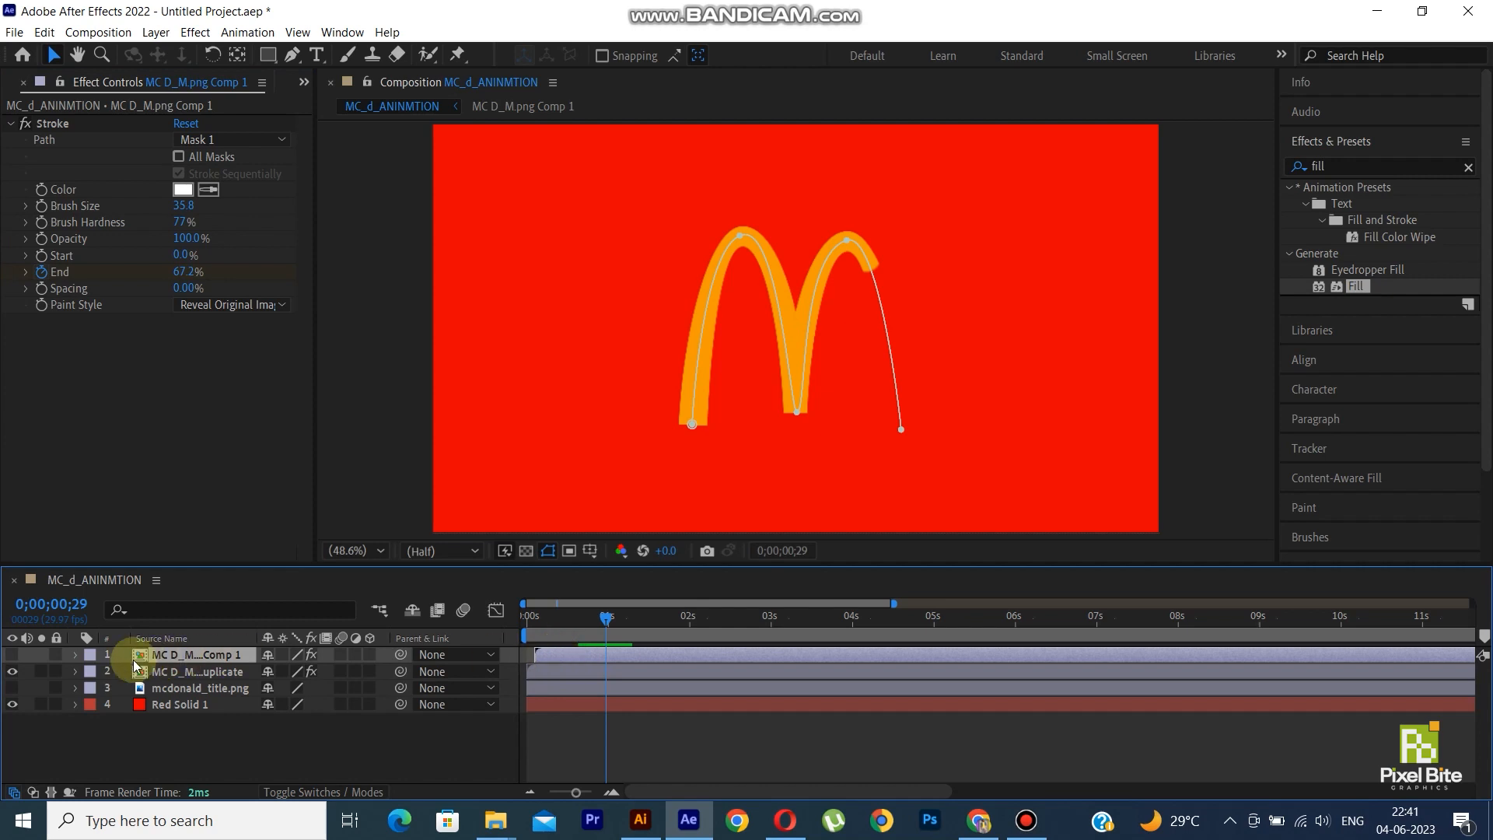
left_click(12, 655)
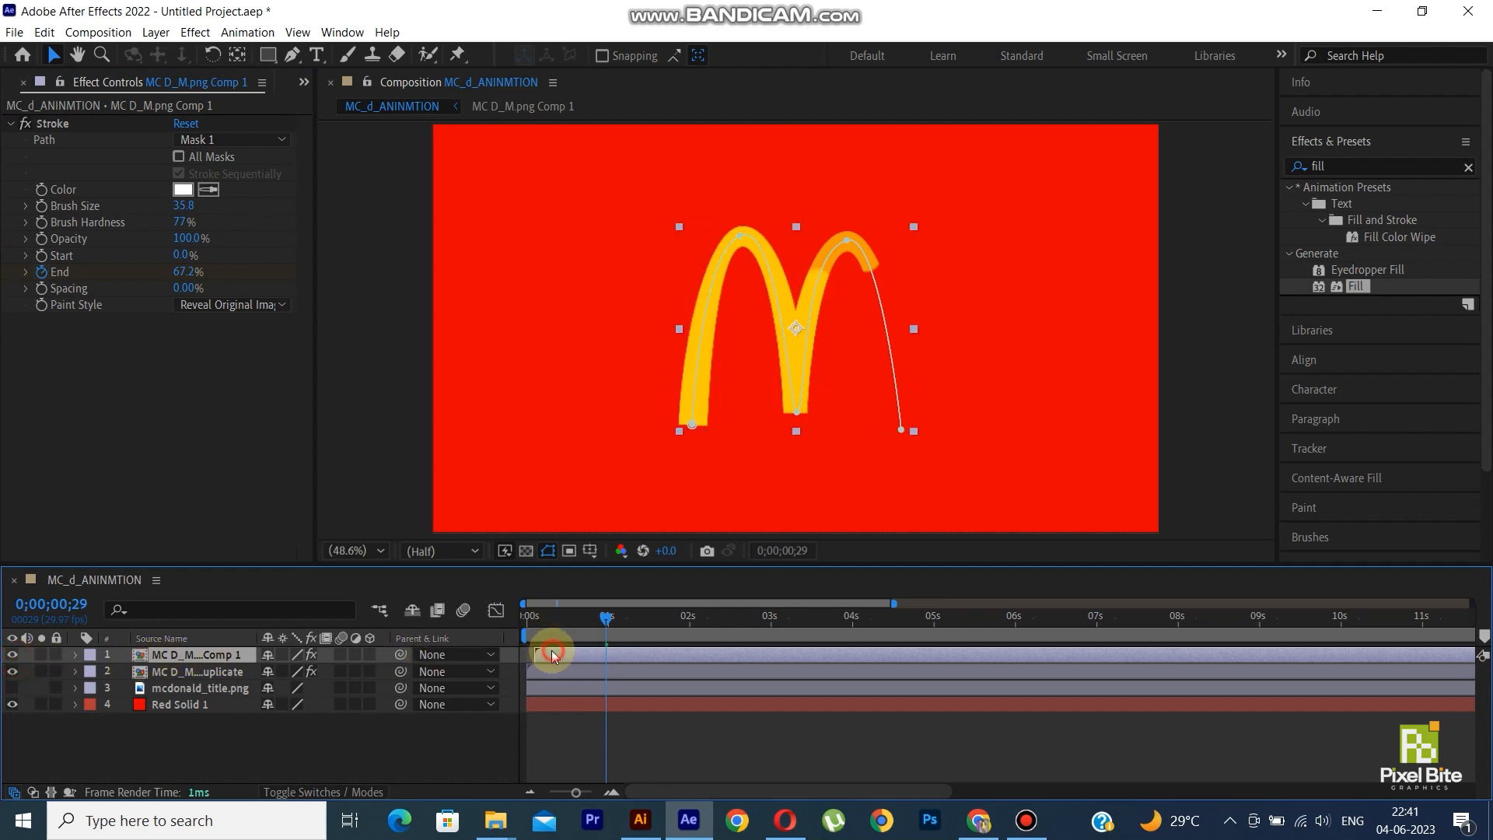
left_click_drag(605, 617, 484, 627)
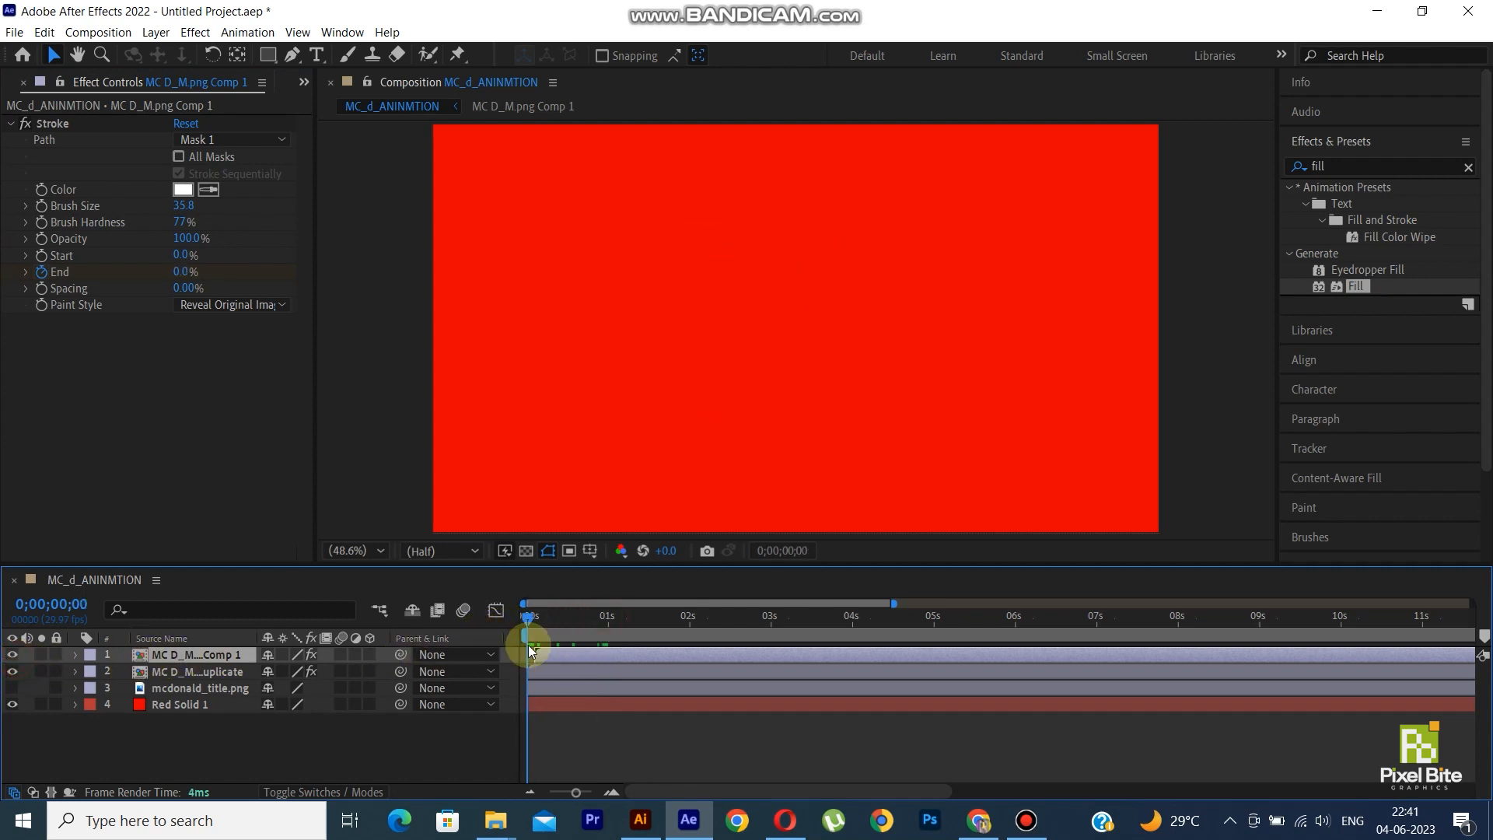
key("space")
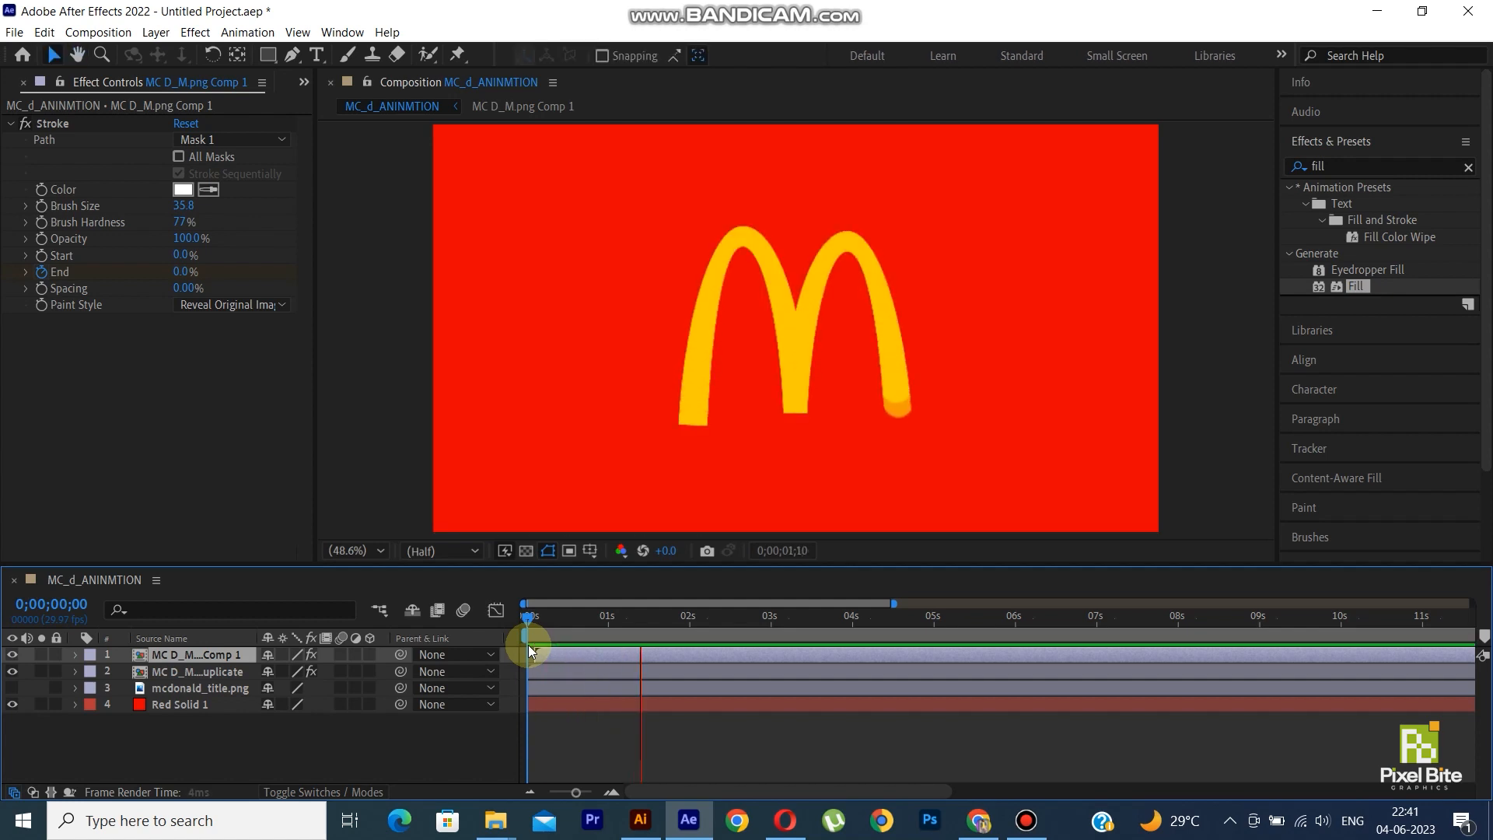
- Delay the MC D_M.png Comp 1 layer a few more frames and replay the animation from the start
left_click_drag(549, 654, 560, 616)
left_click(529, 616)
key("space")
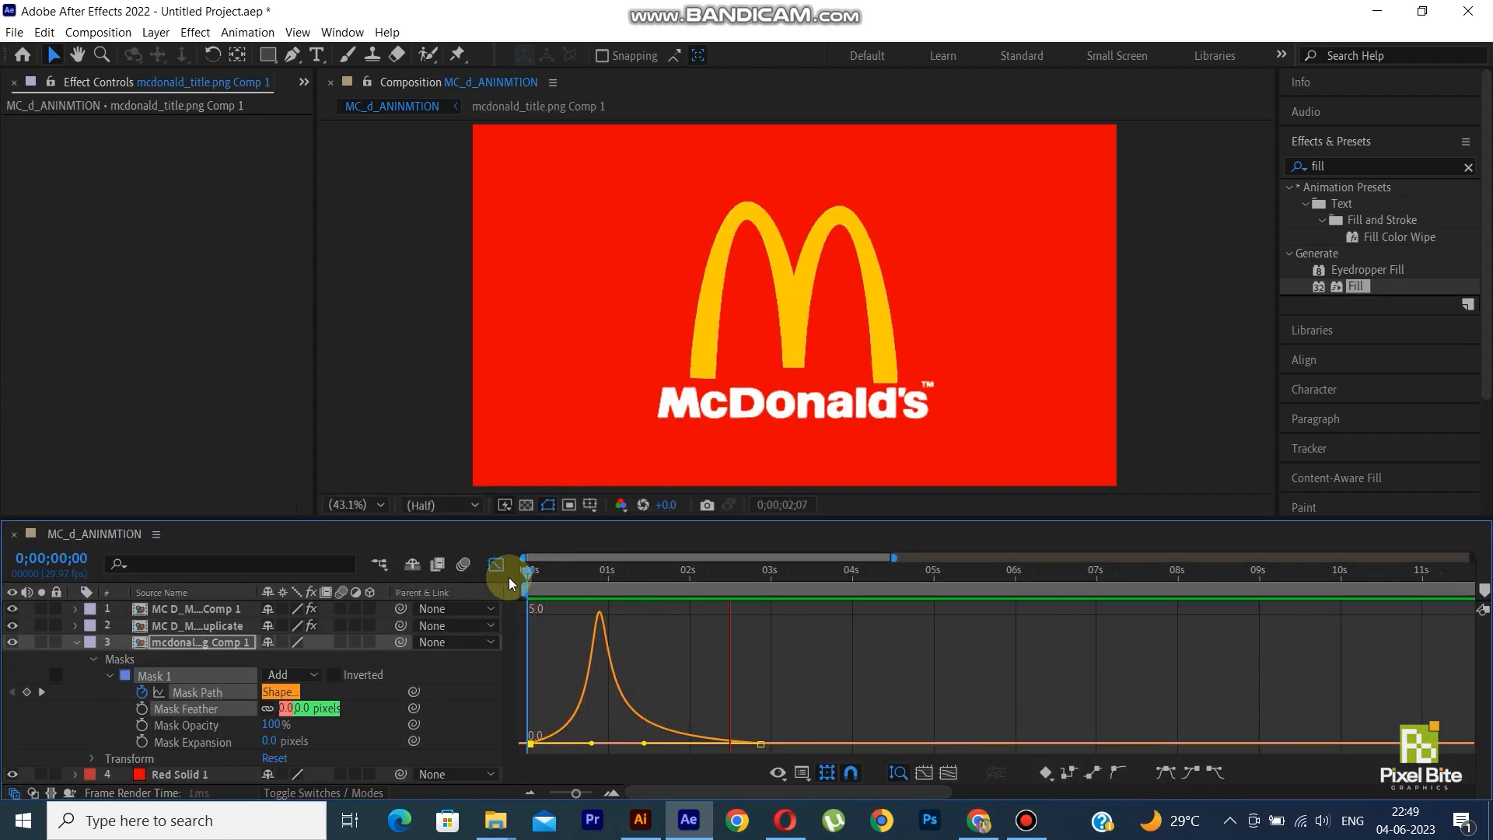
- Leave the title mask's graph view, collapse the title layer's properties and play the complete logo animation from the start
left_click(495, 564)
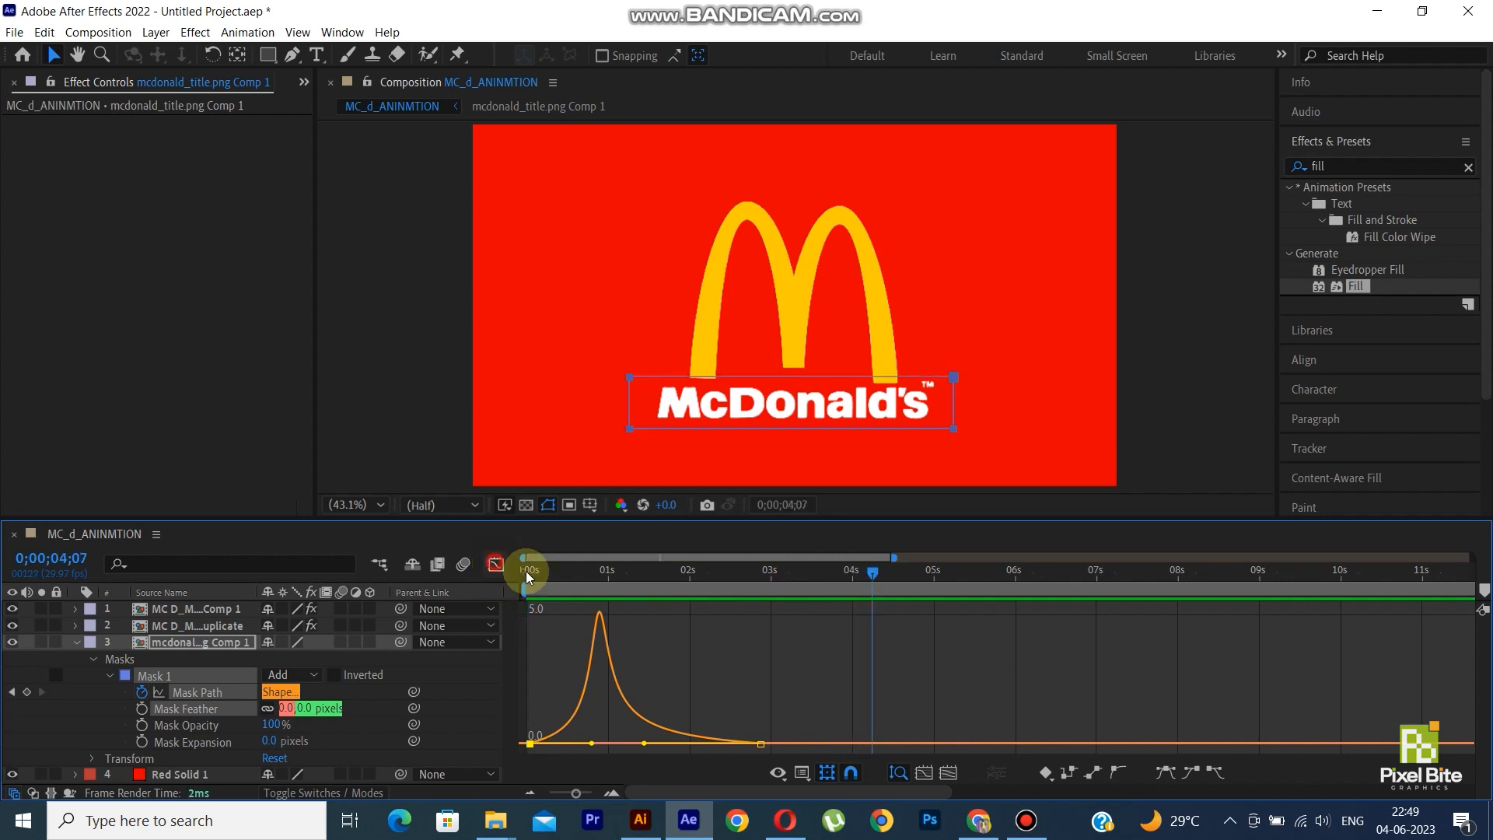
key("space")
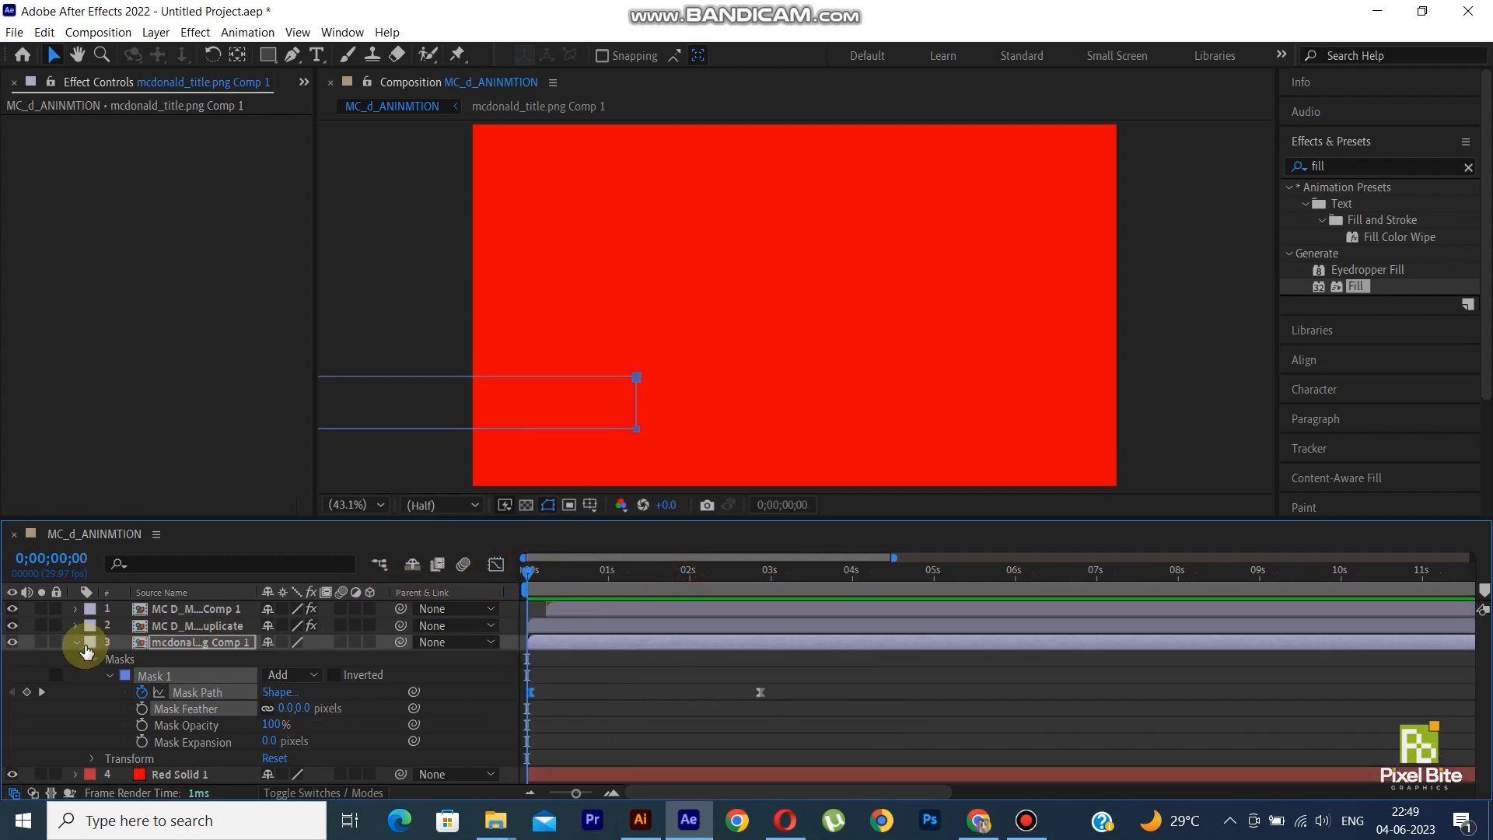
left_click(75, 641)
key("space")
key("space")
key("space")
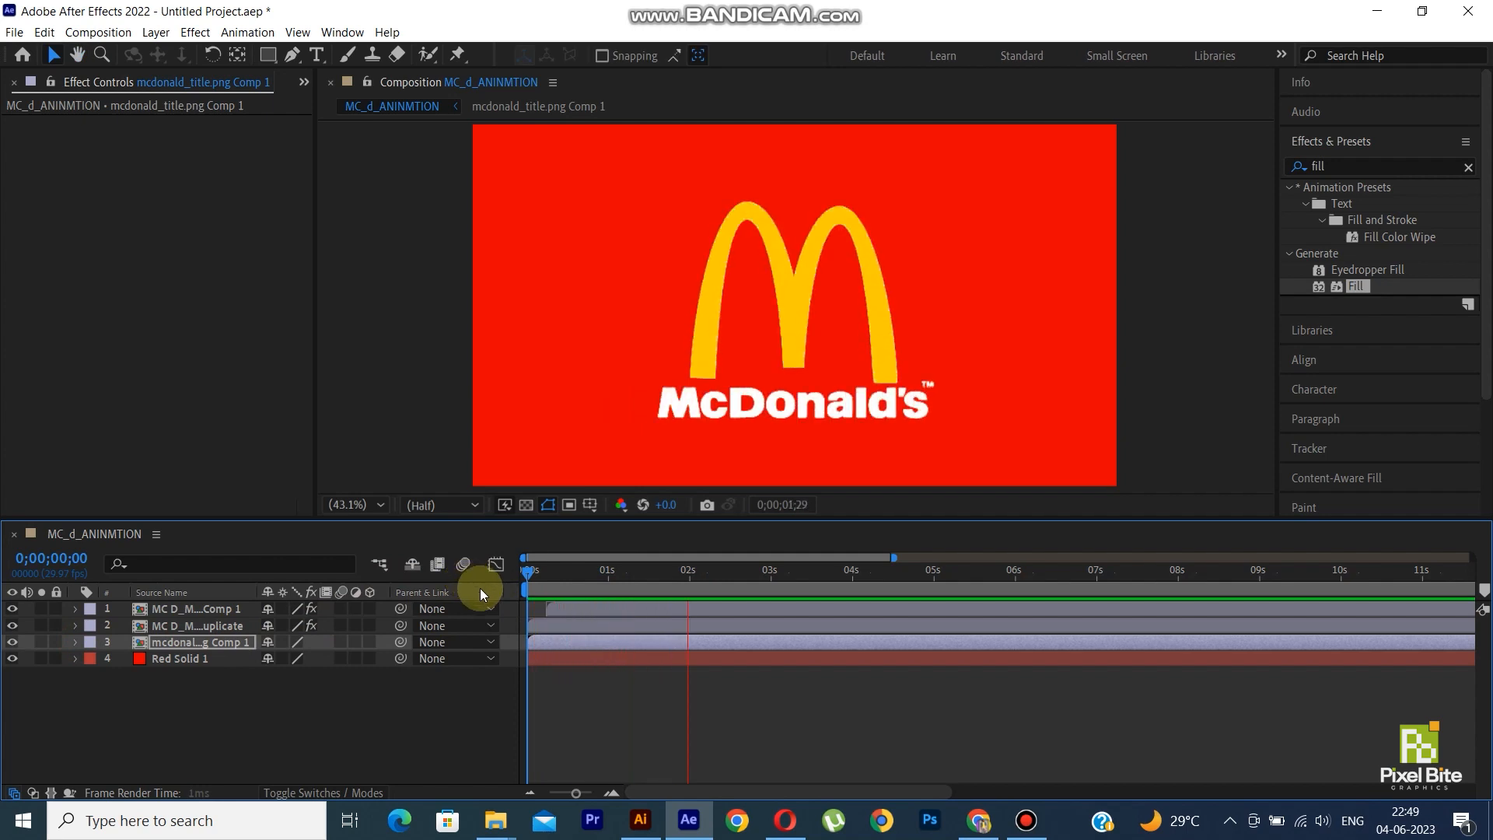
key("space")
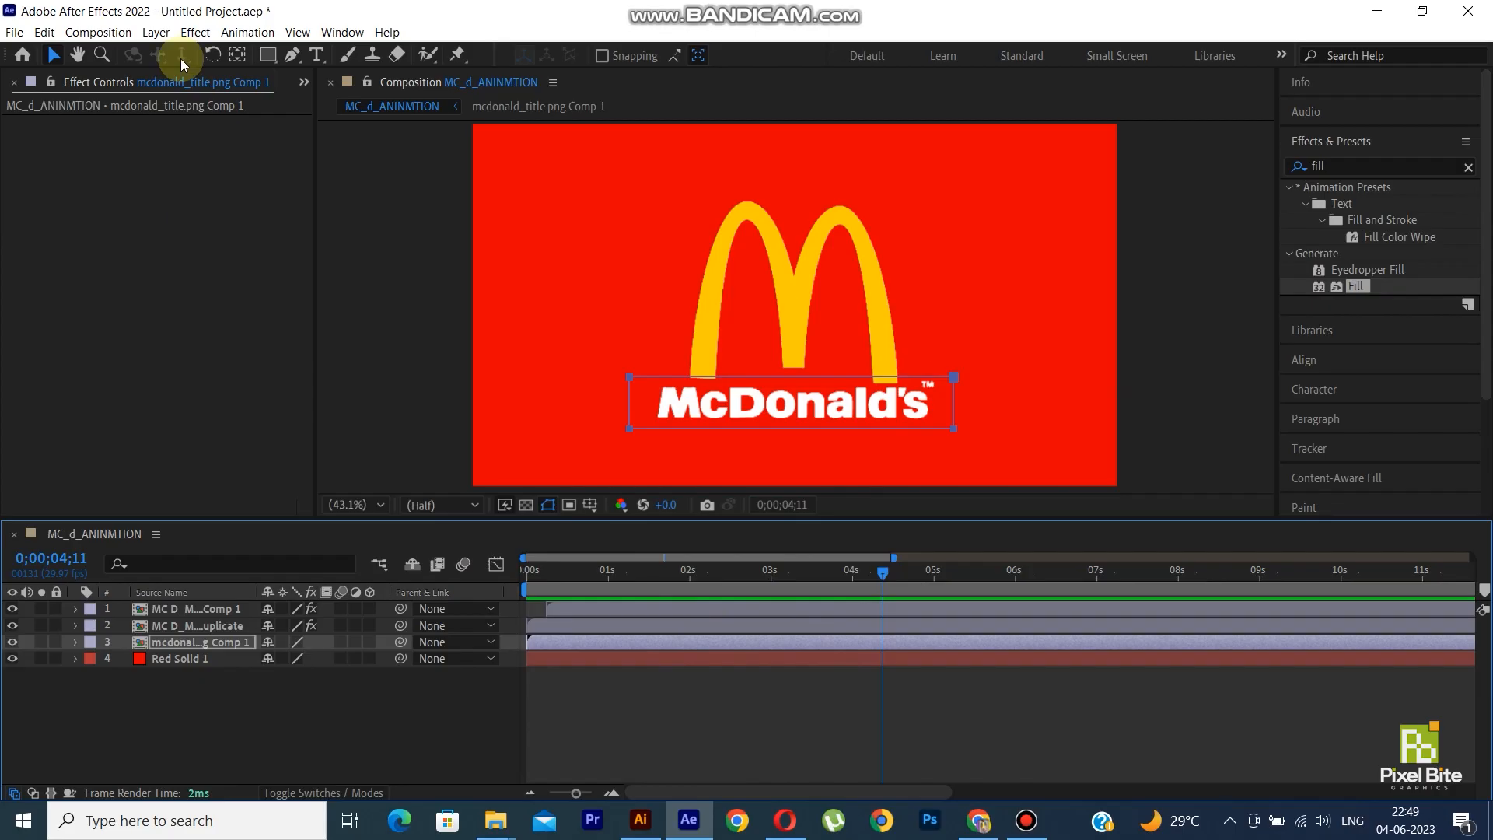